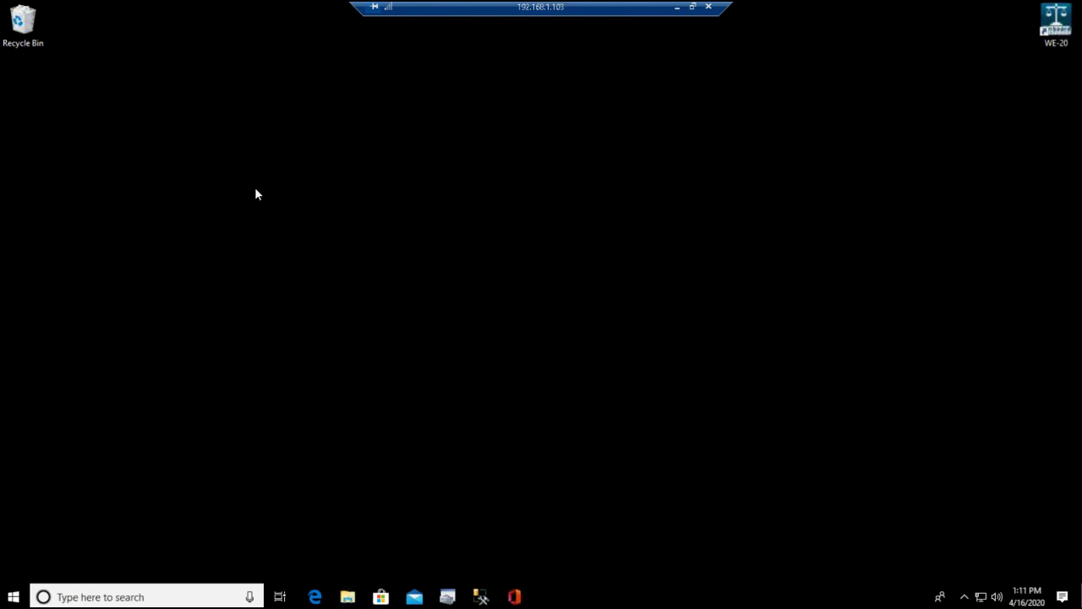
# Open a File Explorer window with Win+E
pyautogui.press('super+e')
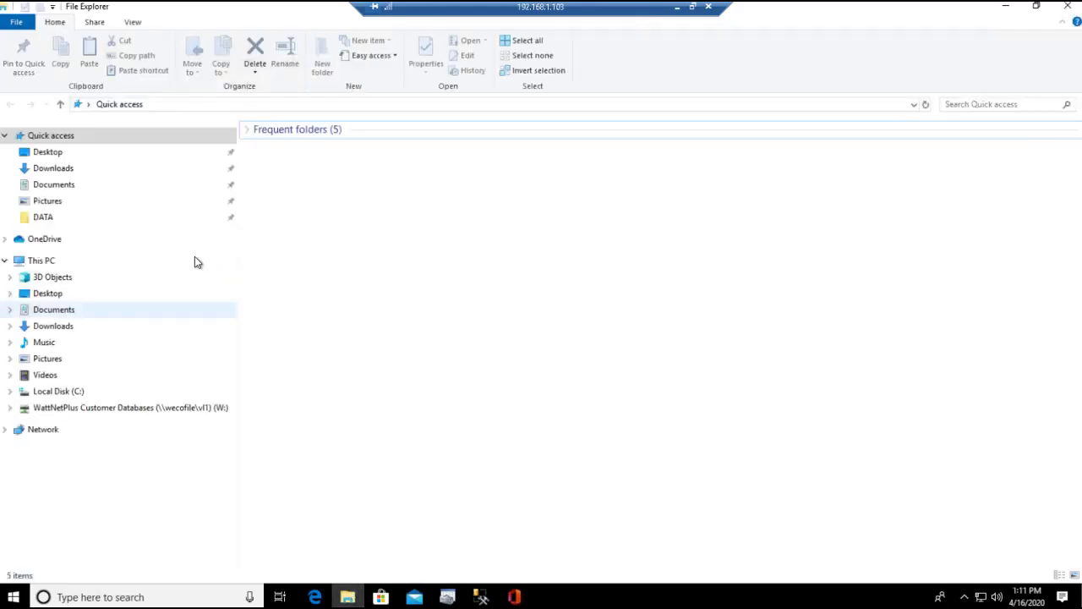
# Run WNBasicInstaller.exe from Downloads as administrator, then close File Explorer
pyautogui.click(53, 168)
pyautogui.doubleClick(314, 149)
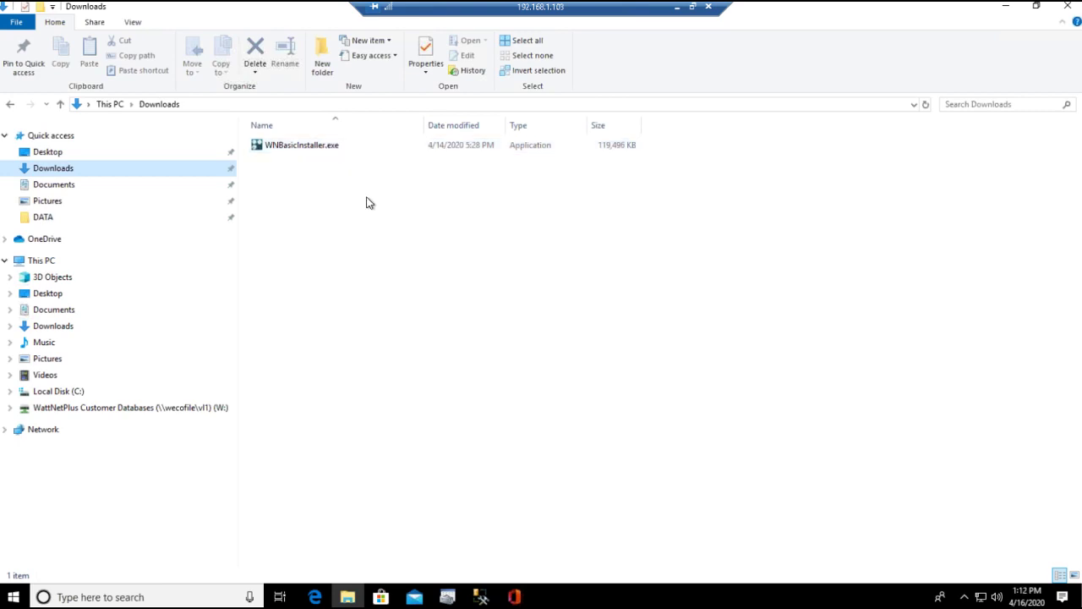
pyautogui.click(309, 145)
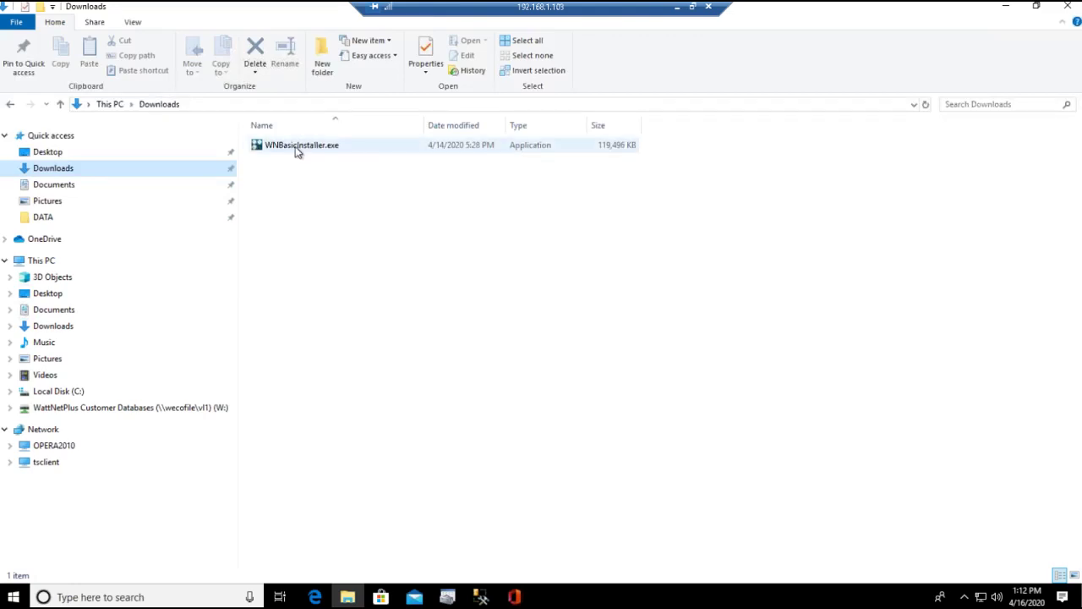
pyautogui.moveTo(296, 150)
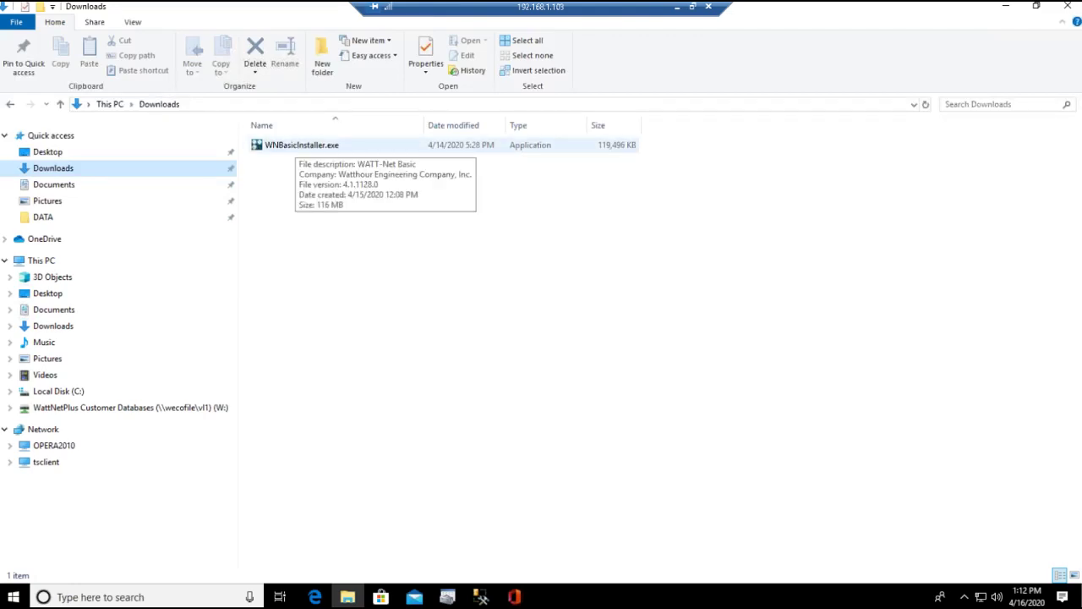
pyautogui.rightClick(296, 149)
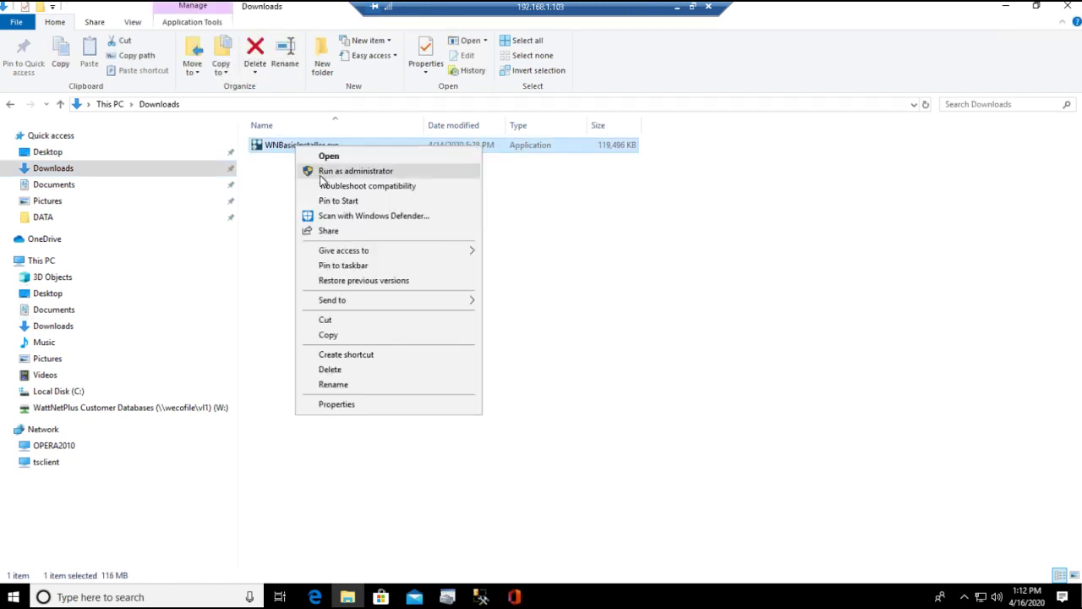
pyautogui.click(322, 171)
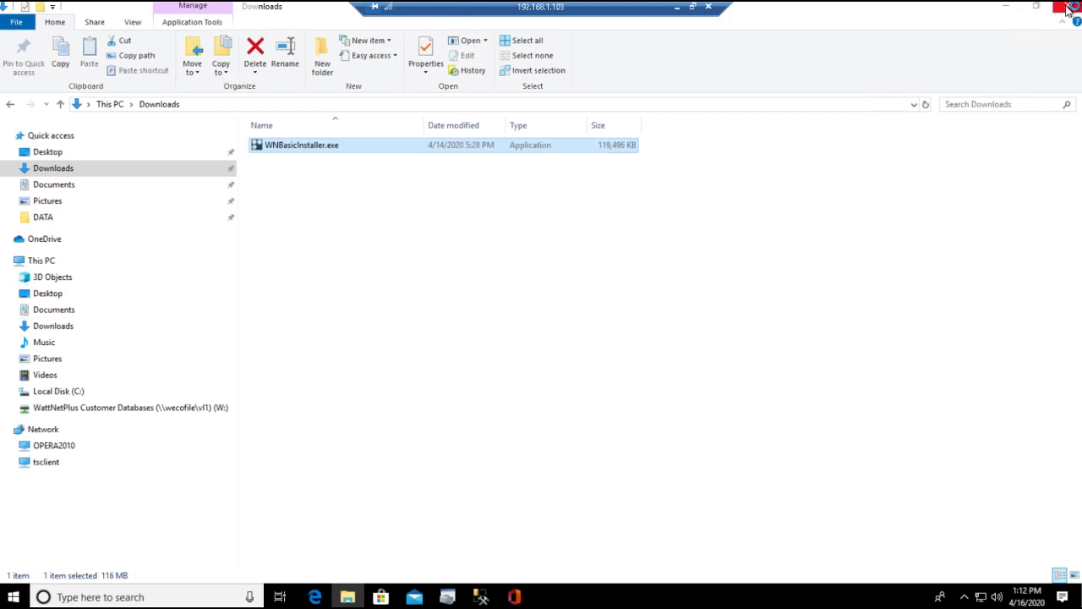
pyautogui.click(1066, 9)
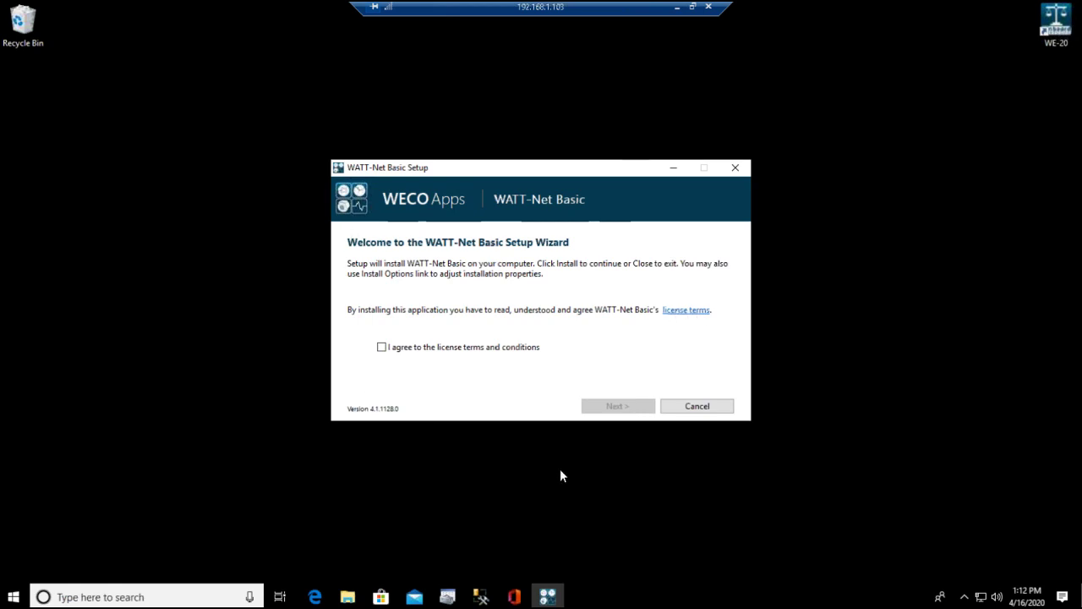
# Accept the WATT-Net Basic license terms and continue to Setup Options
pyautogui.click(381, 346)
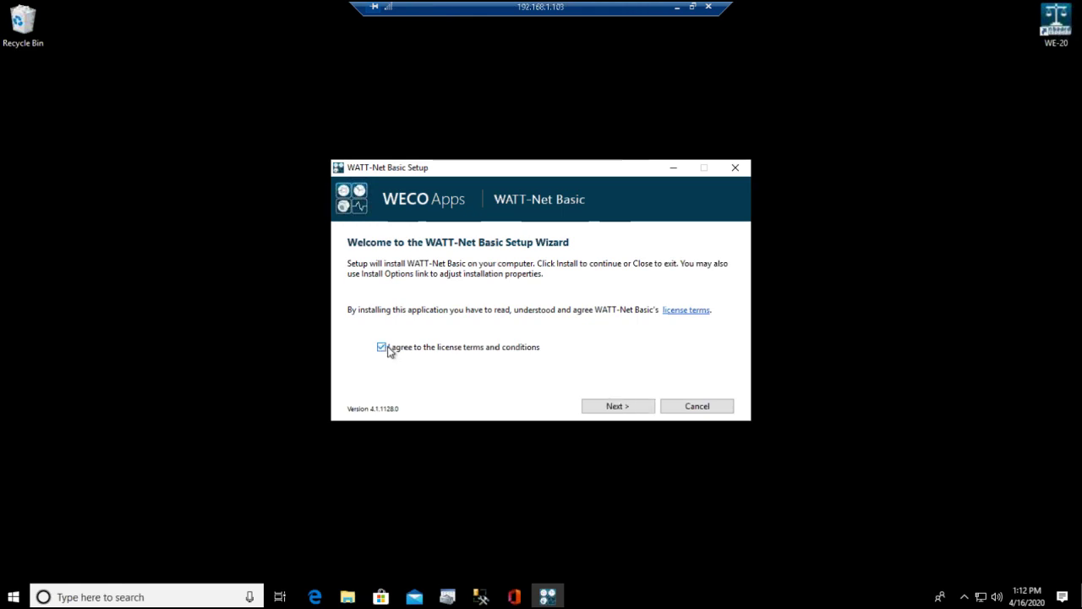
pyautogui.click(618, 406)
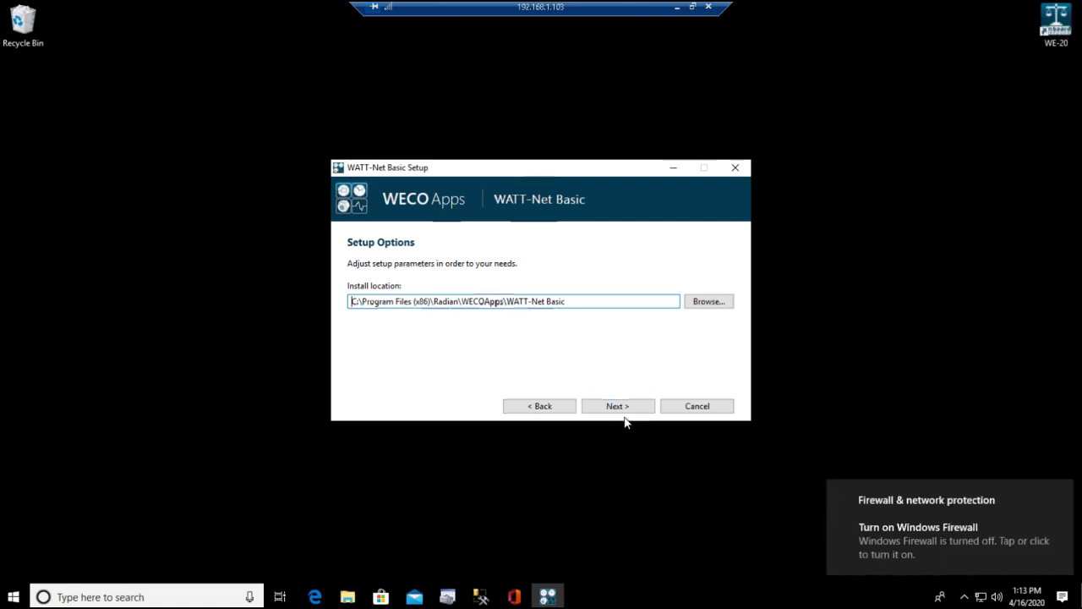
# Reach Database Configuration, dismiss the firewall toast, move the window right, and select the instance name
pyautogui.click(617, 407)
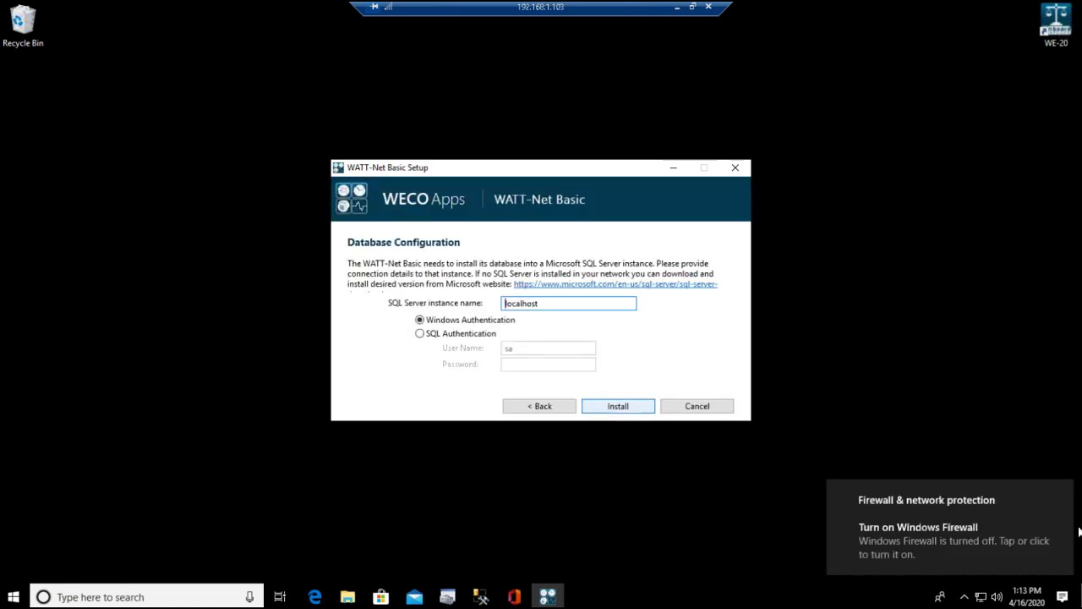
pyautogui.click(1059, 495)
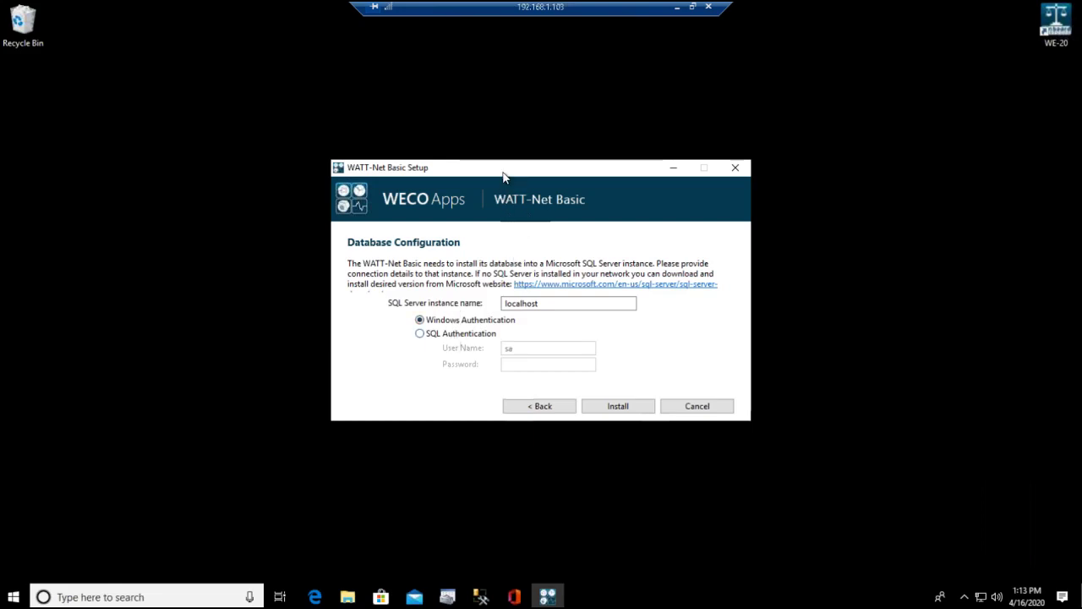
pyautogui.moveTo(558, 169); pyautogui.dragTo(882, 143)
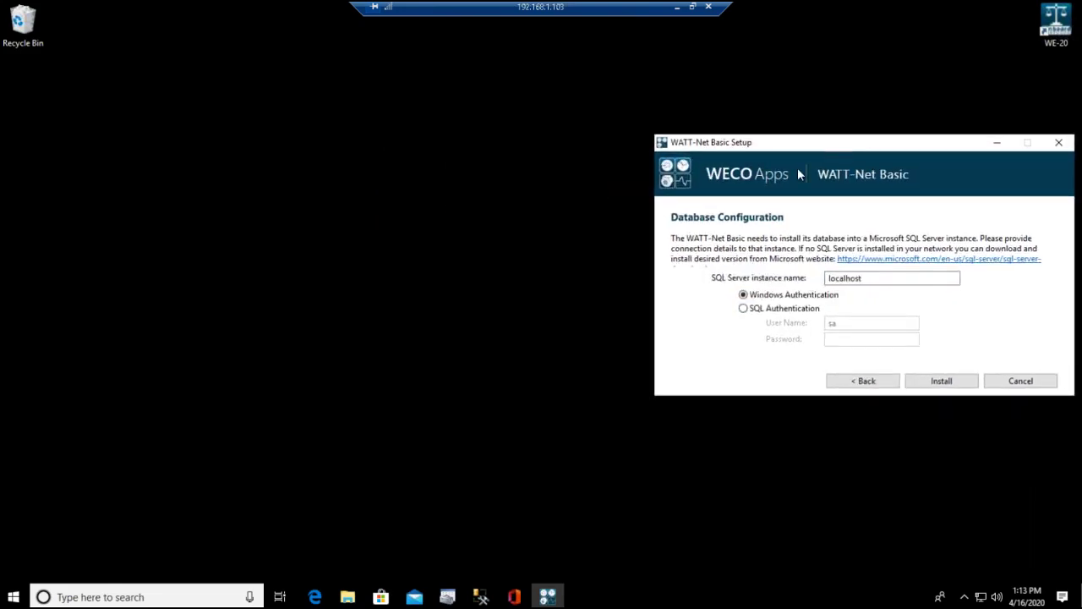
pyautogui.click(879, 278)
pyautogui.hotkey('ctrl', 'a')
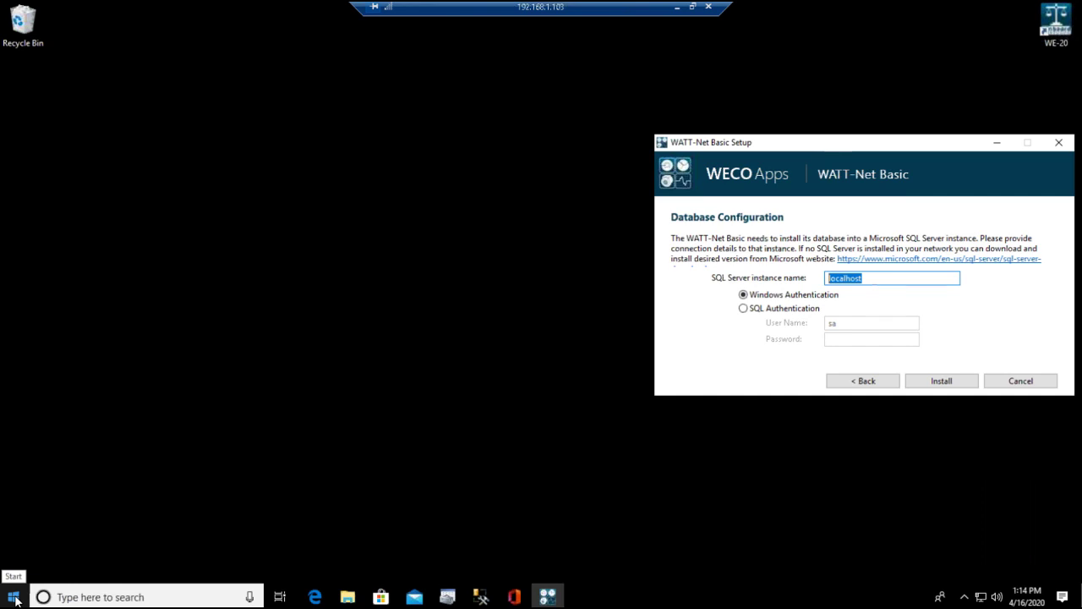
# Launch SQL Server Management Studio from the Microsoft SQL Server 2012 Start menu folder
pyautogui.click(14, 597)
pyautogui.scroll(-10, 134, 421)
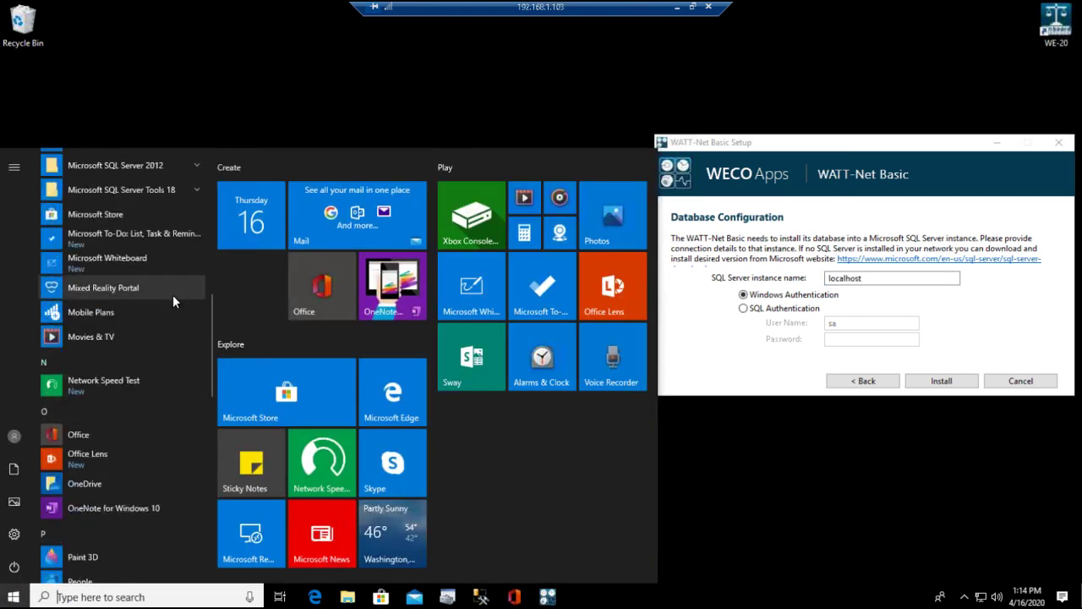
pyautogui.scroll(2, 173, 294)
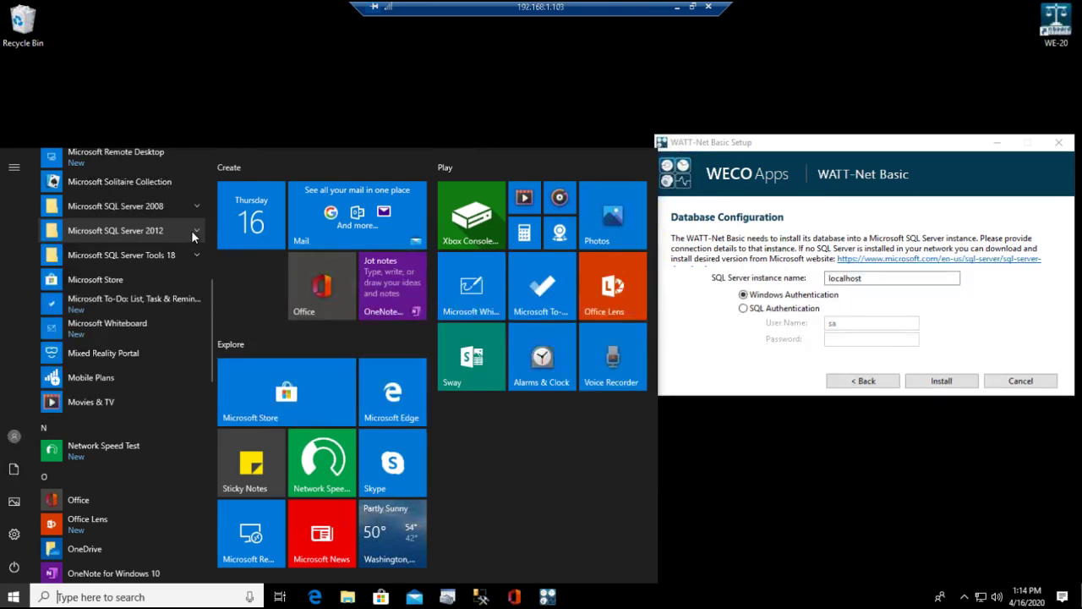
pyautogui.click(193, 231)
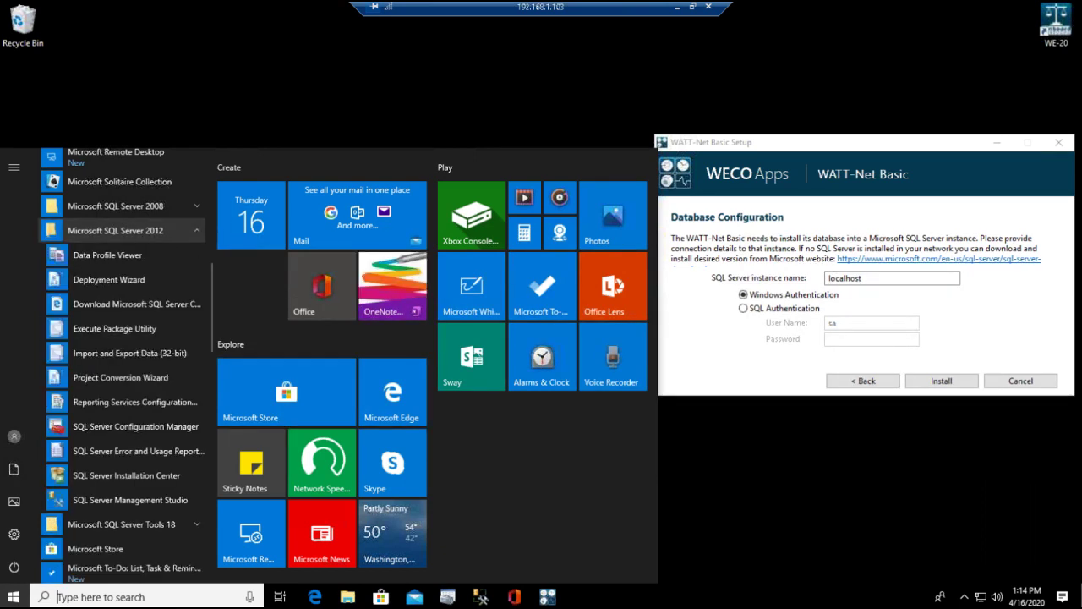
pyautogui.click(125, 499)
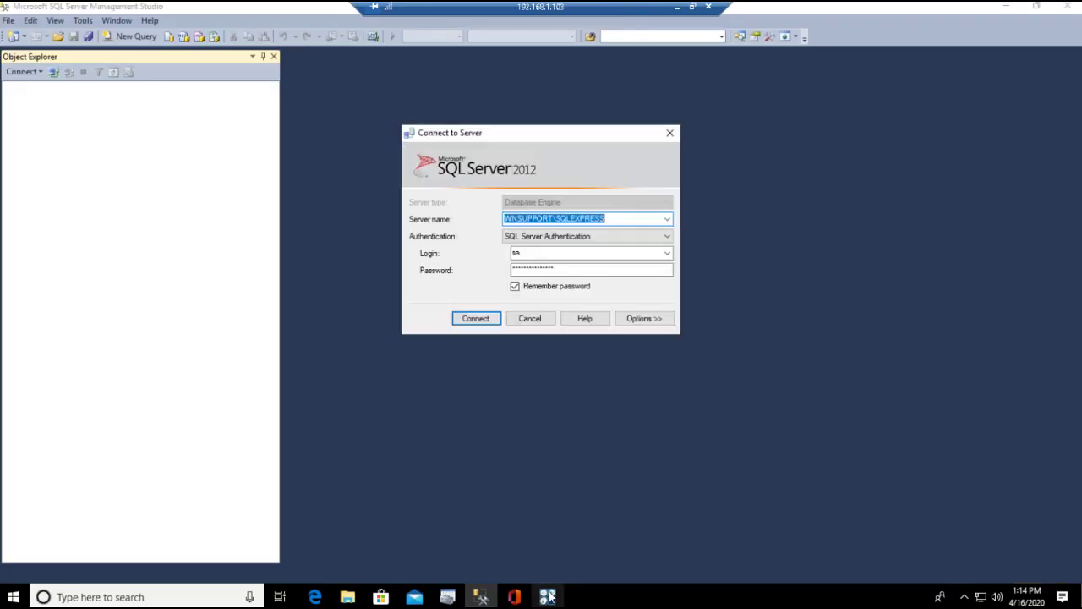
# Nudge the setup window right and keep SQL Server Authentication in Connect to Server
pyautogui.click(547, 597)
pyautogui.moveTo(827, 140); pyautogui.dragTo(865, 108)
pyautogui.click(659, 238)
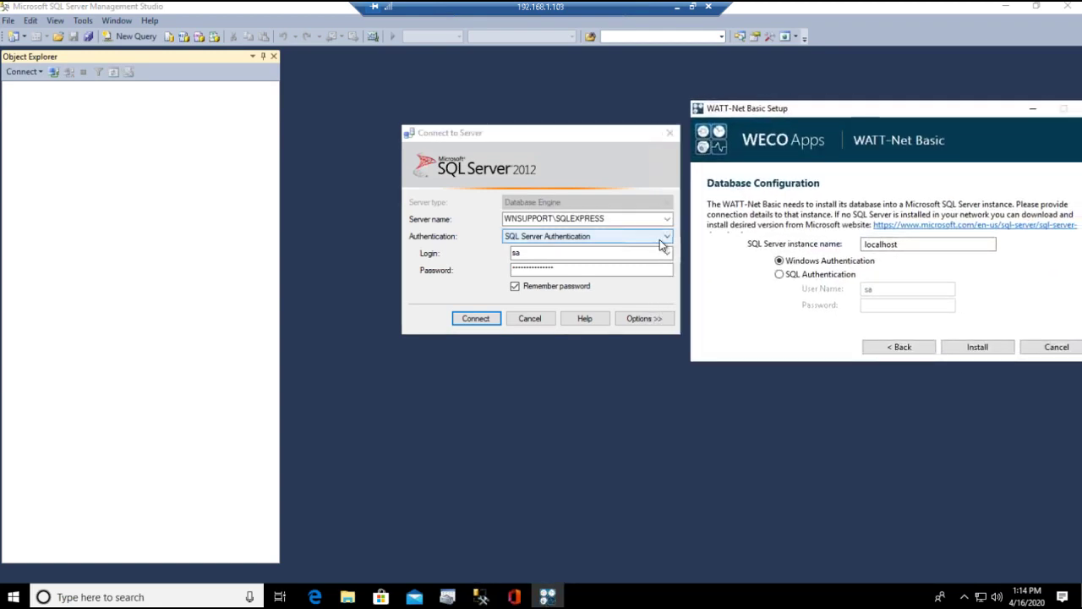
pyautogui.click(575, 238)
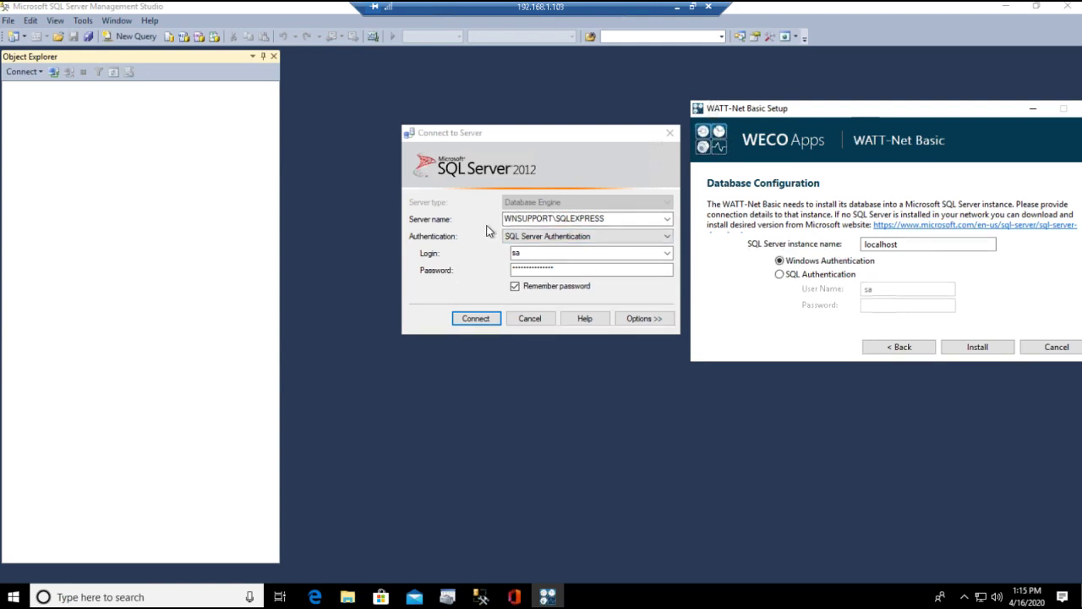
# Copy the server name WNSUPPORT\SQLEXPRESS and paste it as the setup's instance name
pyautogui.moveTo(606, 218); pyautogui.dragTo(496, 219)
pyautogui.hotkey('ctrl', 'c')
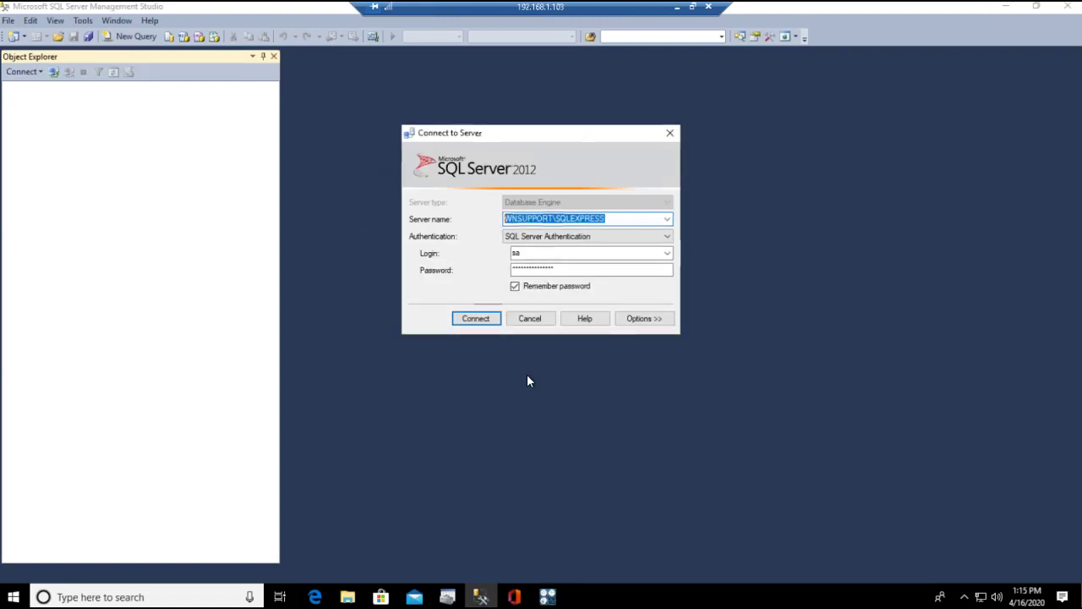
pyautogui.moveTo(548, 596)
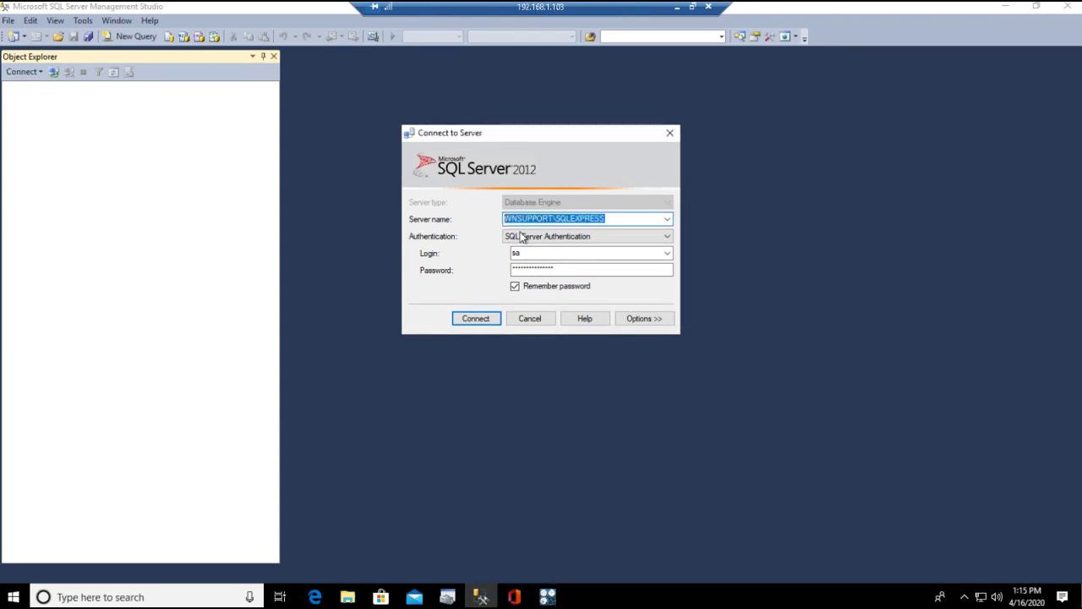
pyautogui.click(548, 596)
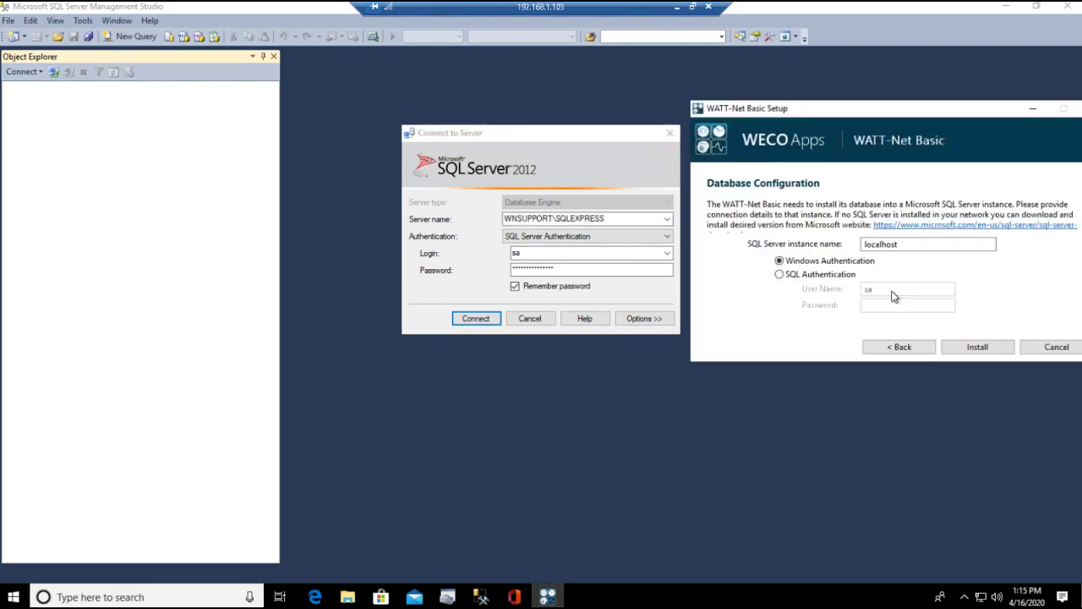
pyautogui.hotkey('ctrl', 'a')
pyautogui.hotkey('ctrl', 'v')
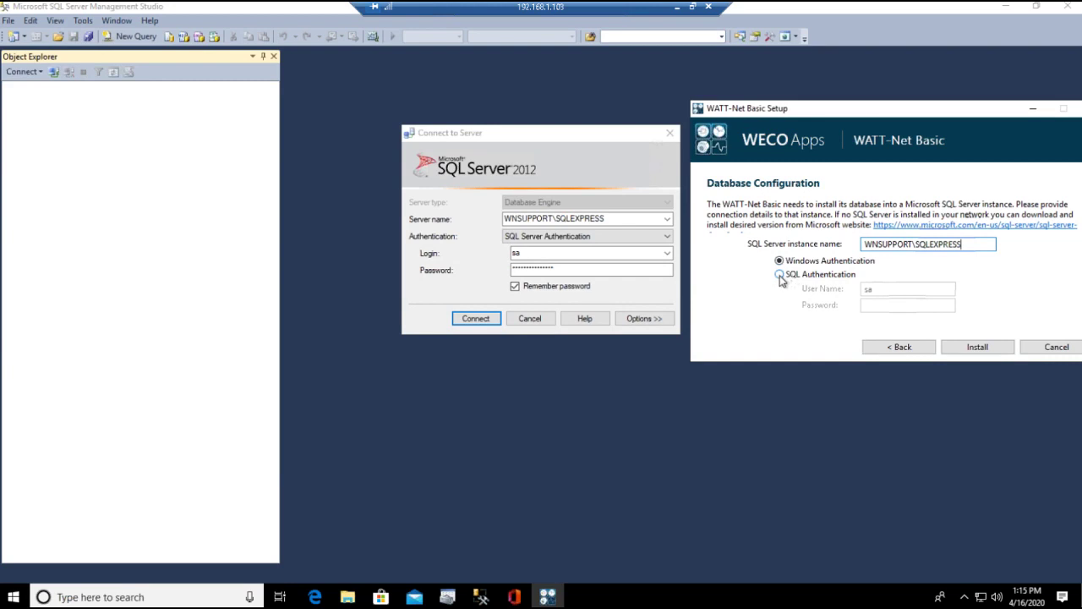
# Switch the setup to SQL Authentication with user name sa, checking the saved login in SSMS
pyautogui.click(779, 274)
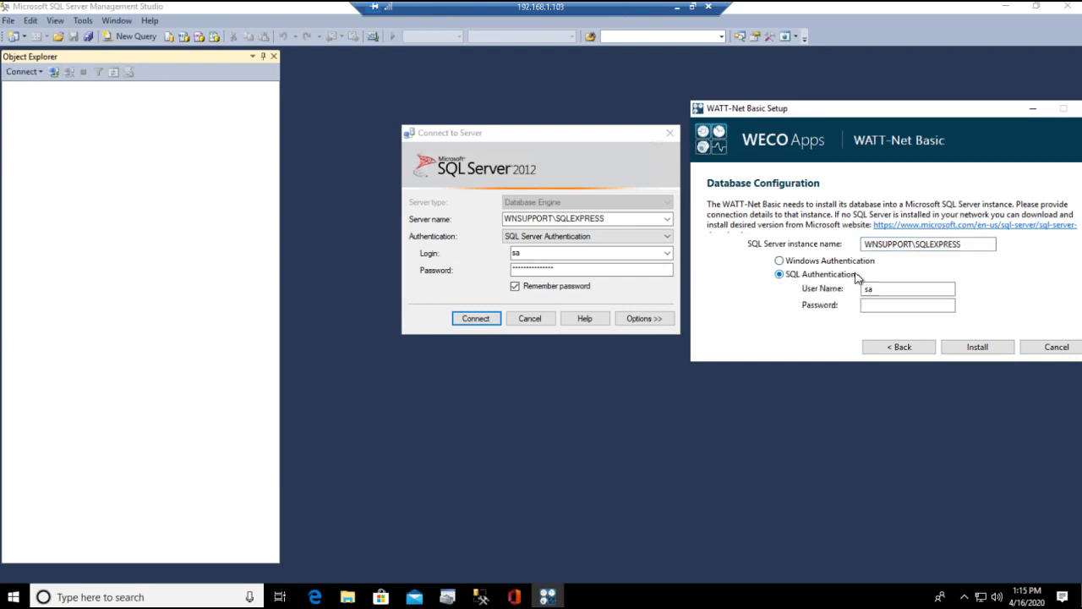
pyautogui.press('Tab')
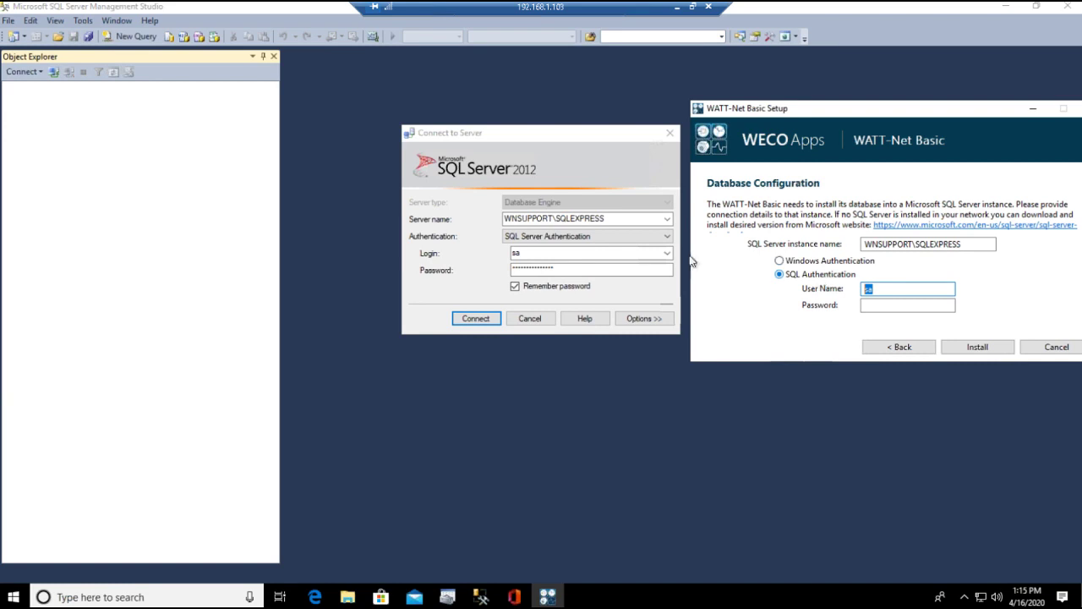
pyautogui.click(526, 254)
pyautogui.press('Tab')
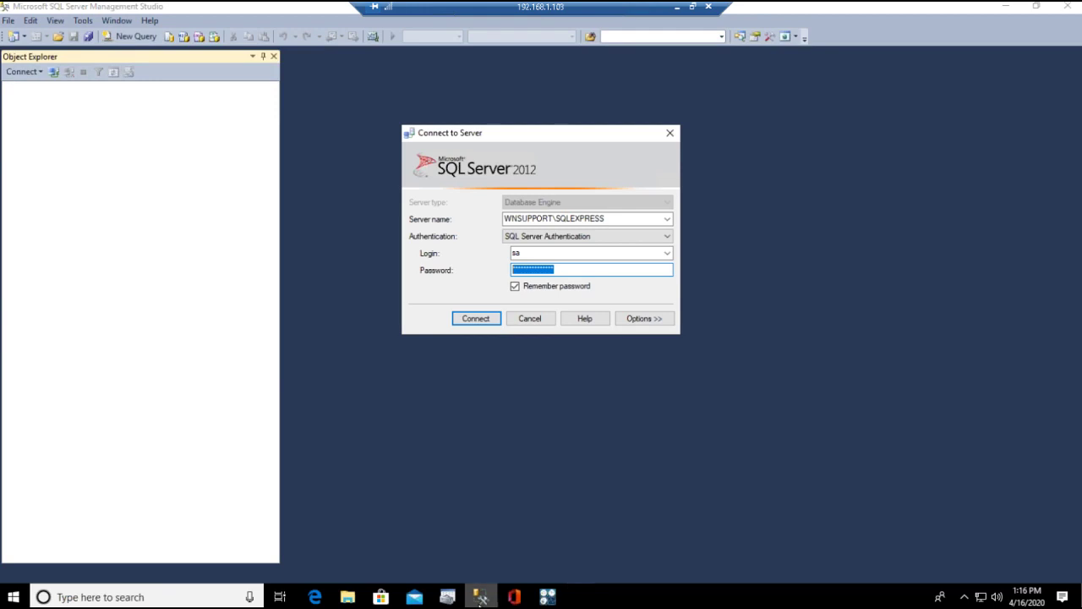
pyautogui.click(548, 597)
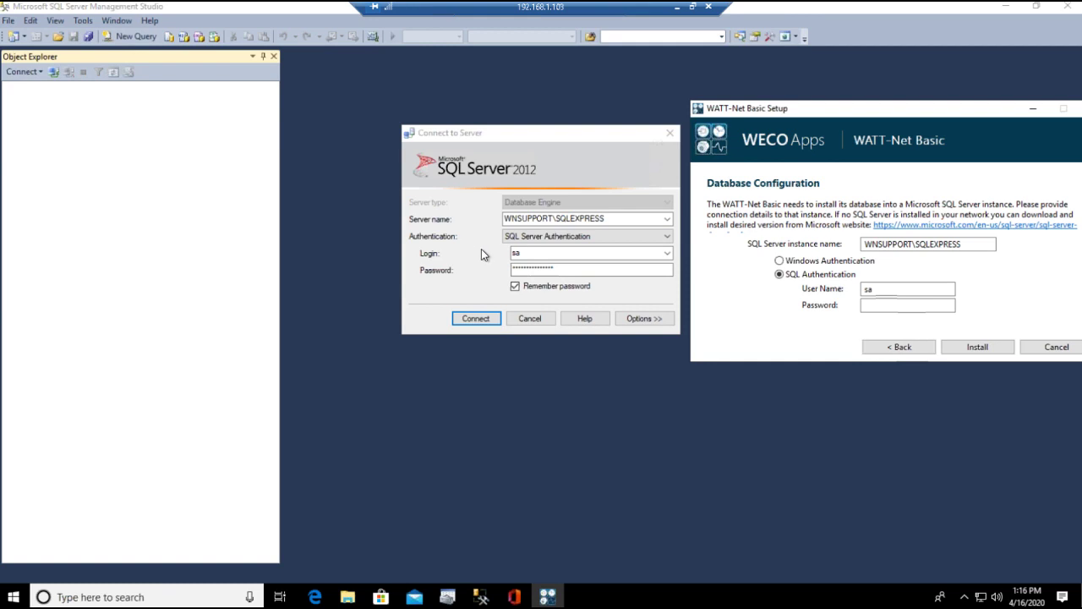
pyautogui.click(542, 271)
# Enter the sa account password in the setup's Password box
pyautogui.click(900, 305)
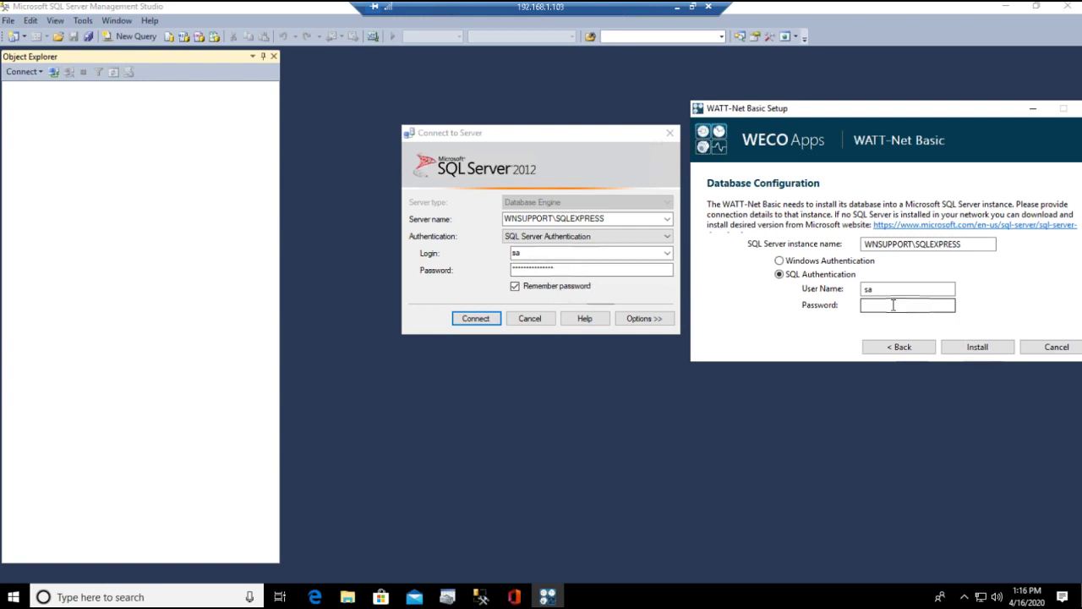
pyautogui.write('••••••••')
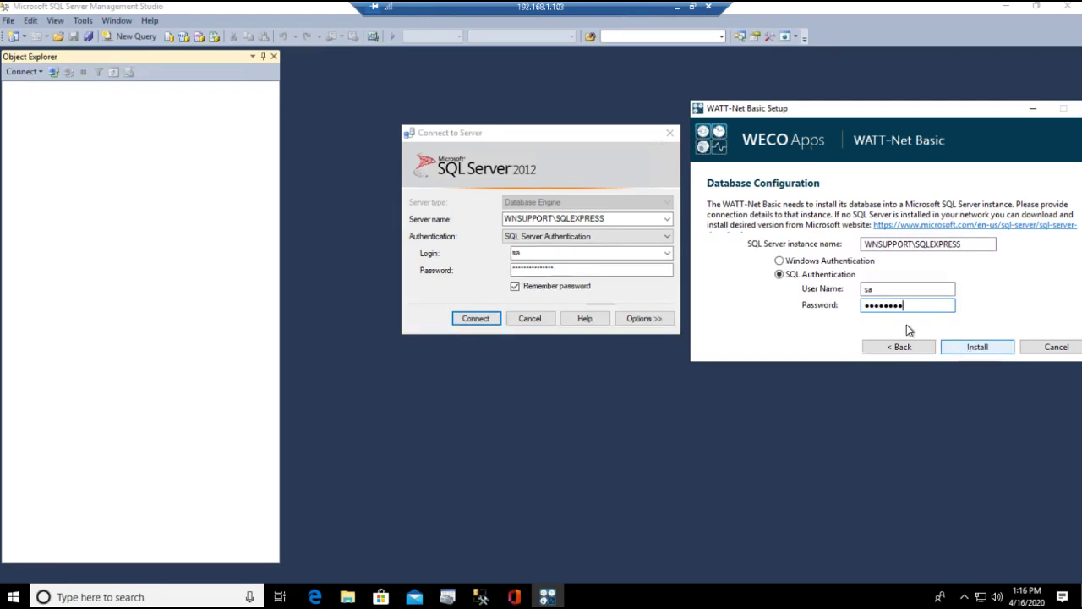
pyautogui.moveTo(901, 304); pyautogui.dragTo(830, 299)
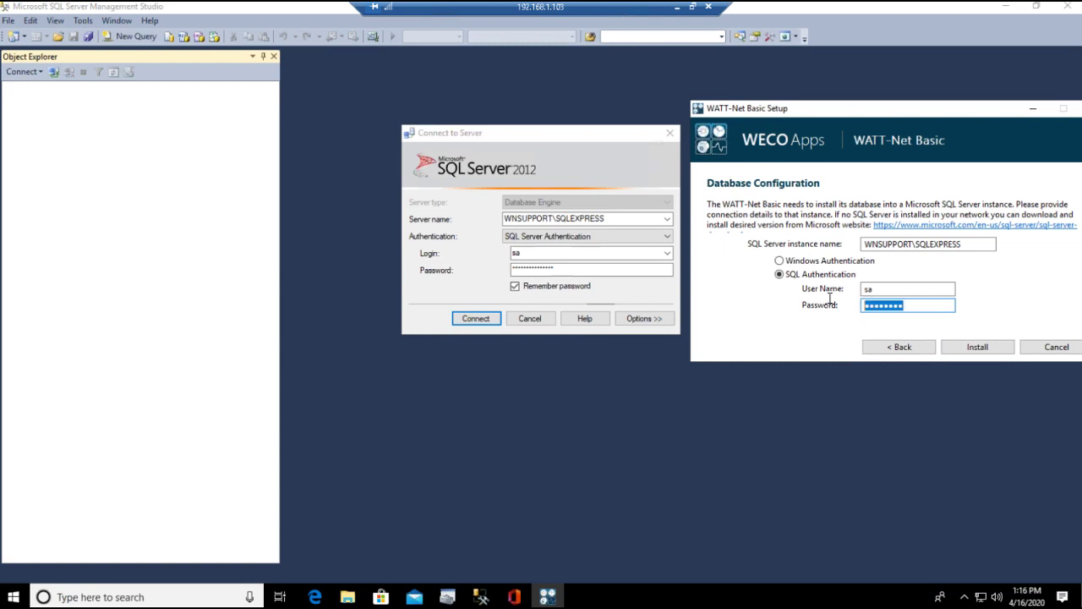
pyautogui.write('••••••••')
# Start the installation, cancel the SSMS connection prompt, close SSMS, and centre the setup window
pyautogui.click(978, 348)
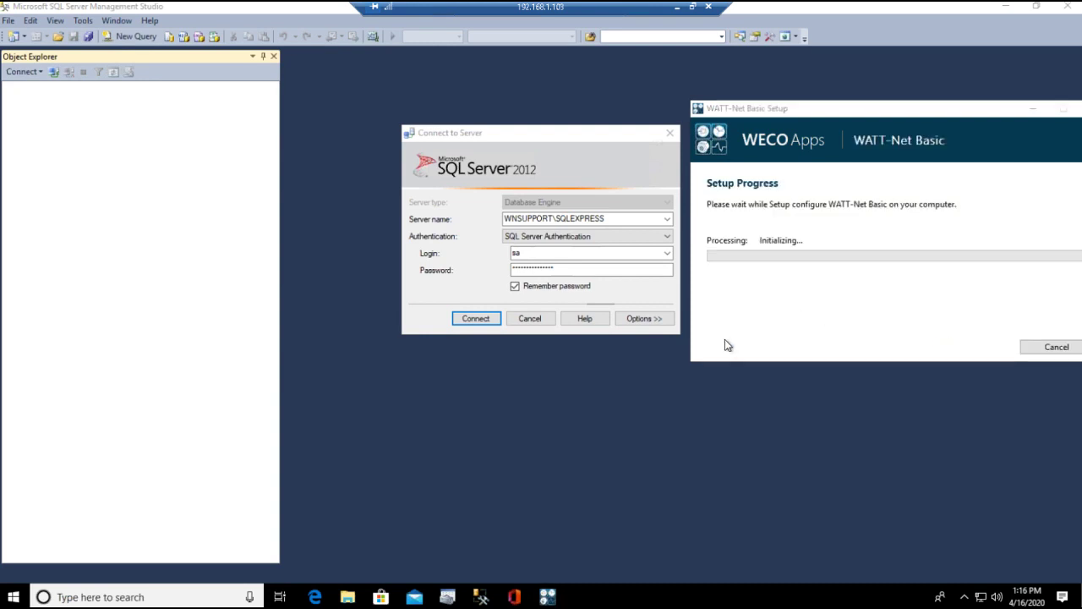
pyautogui.click(530, 319)
pyautogui.click(1067, 6)
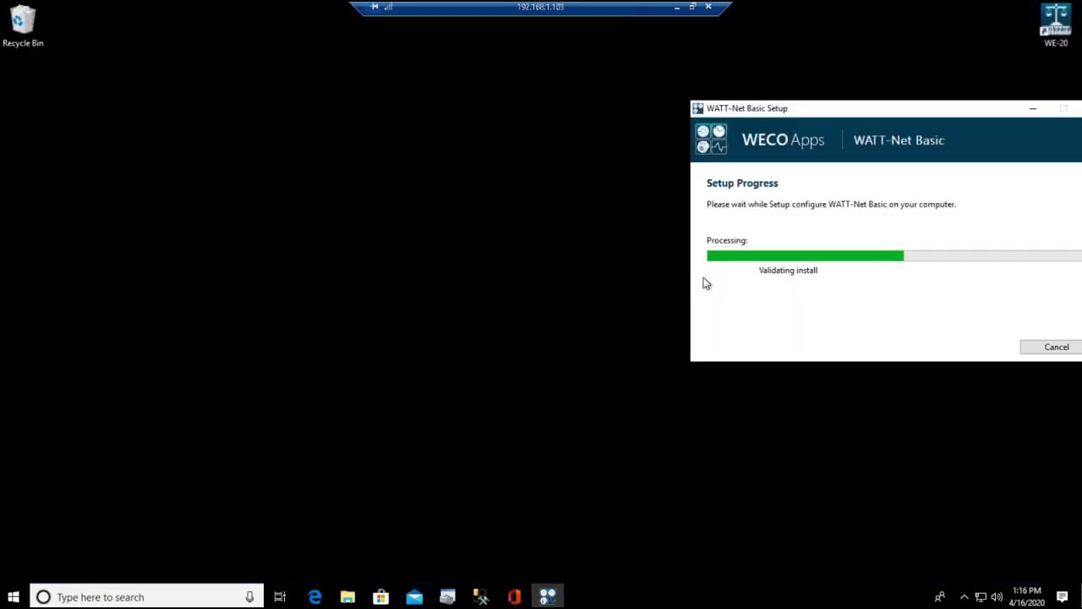
pyautogui.moveTo(857, 110); pyautogui.dragTo(449, 117)
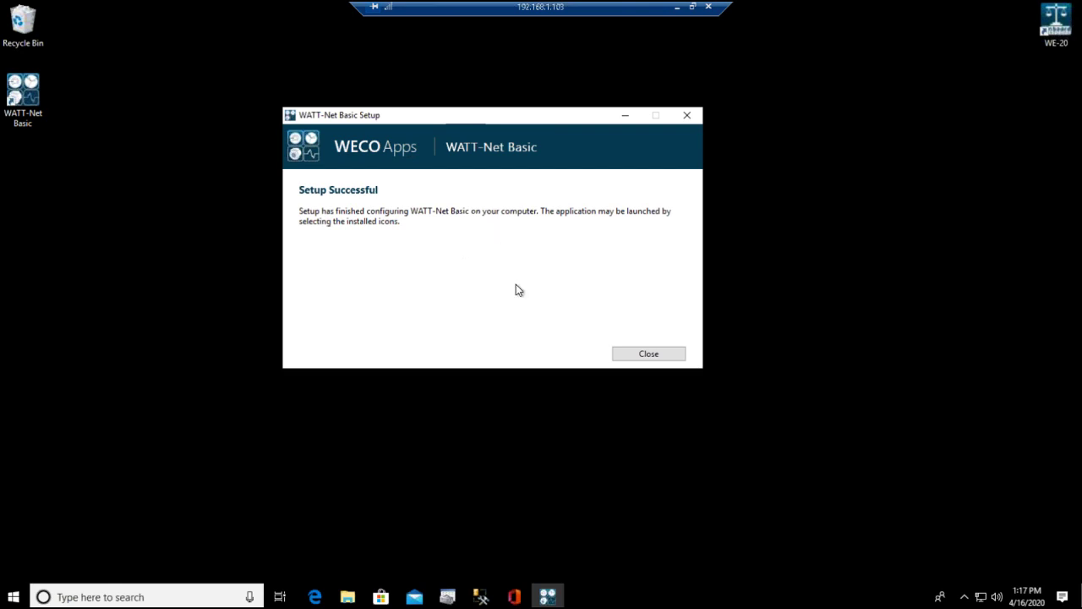
# Close the finished installer and launch WATT-Net Basic from its desktop icon
pyautogui.click(649, 357)
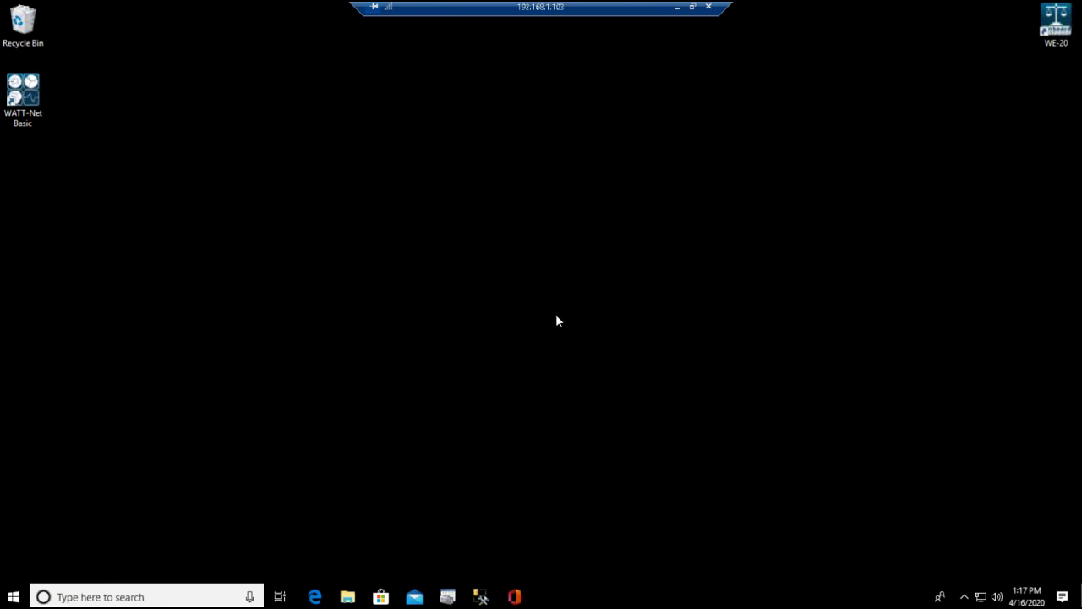
pyautogui.doubleClick(17, 99)
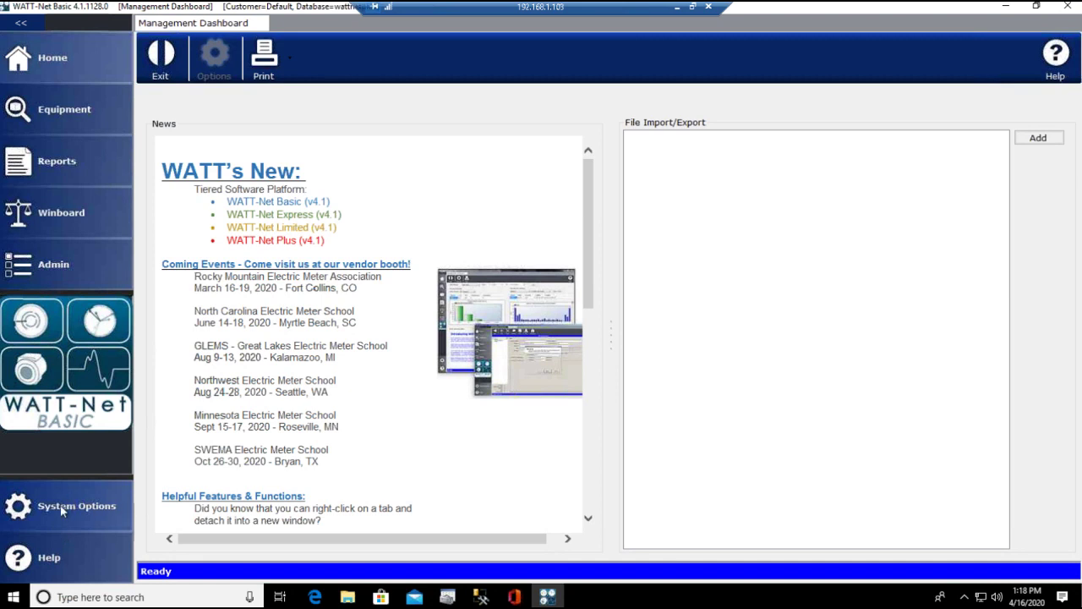
# Open System Options, choose Edit Connection, and acknowledge the local-database-only notice
pyautogui.click(57, 510)
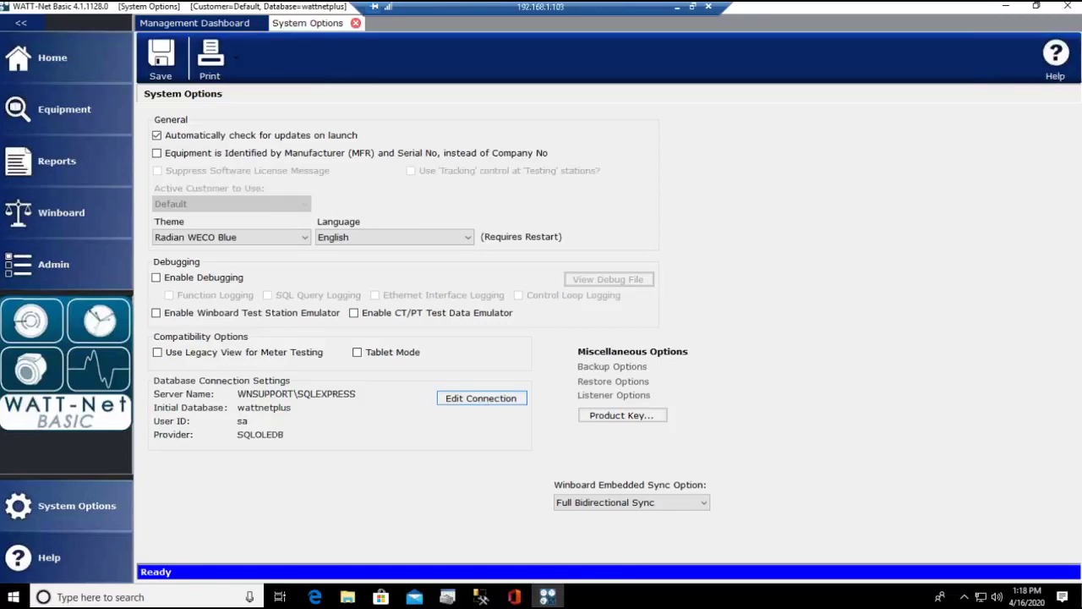
pyautogui.click(484, 396)
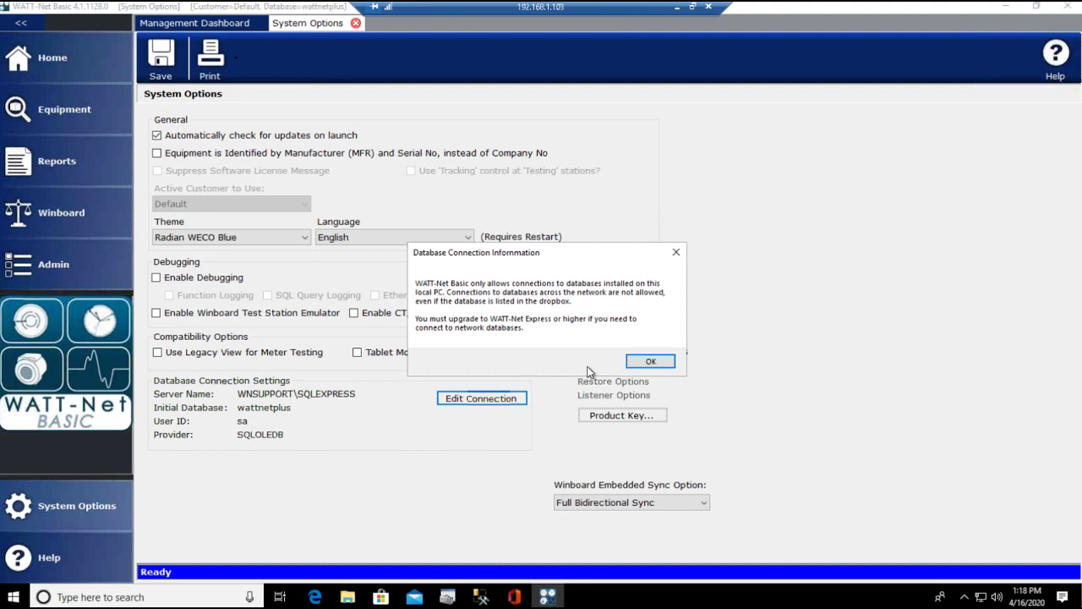
pyautogui.moveTo(578, 252); pyautogui.dragTo(559, 209)
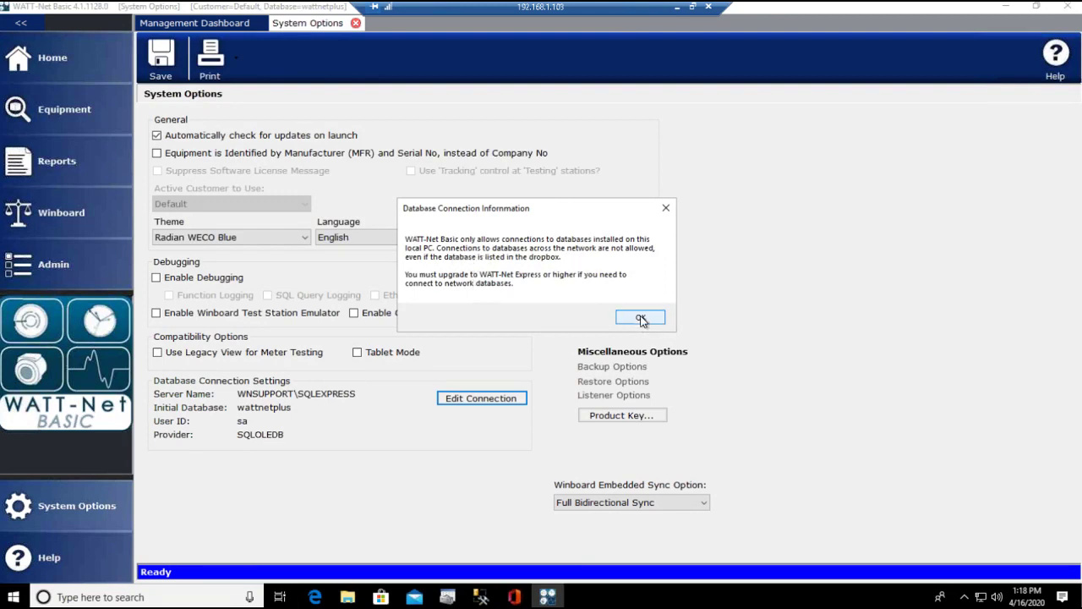
pyautogui.click(640, 318)
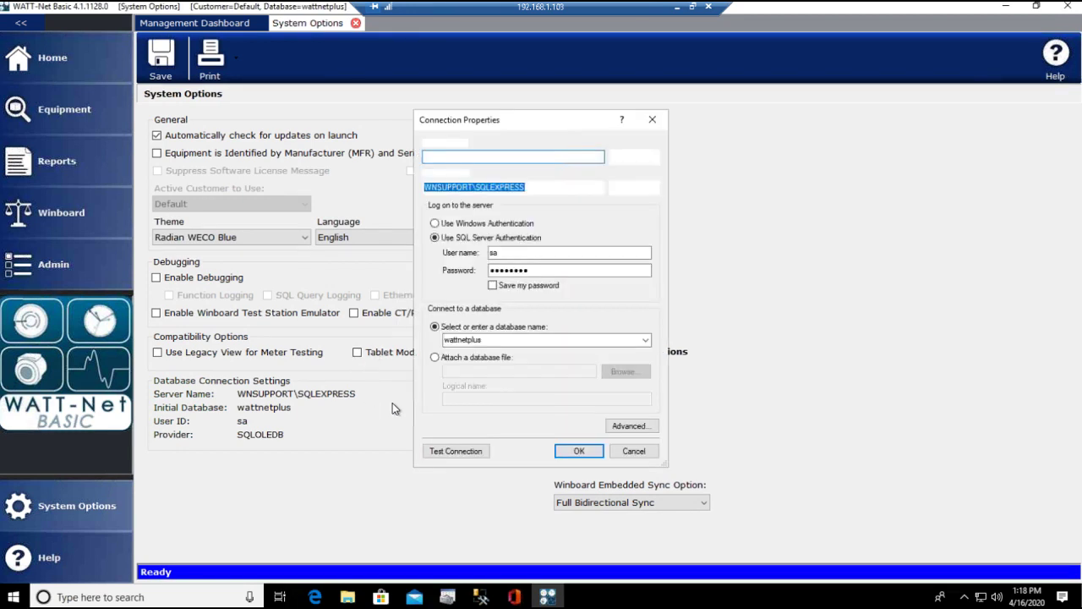
# Change the connection's user name to wndba, enter the account password, and tick Save my password
pyautogui.doubleClick(502, 253)
pyautogui.write('wndba')
pyautogui.press('Tab')
pyautogui.write('wn')
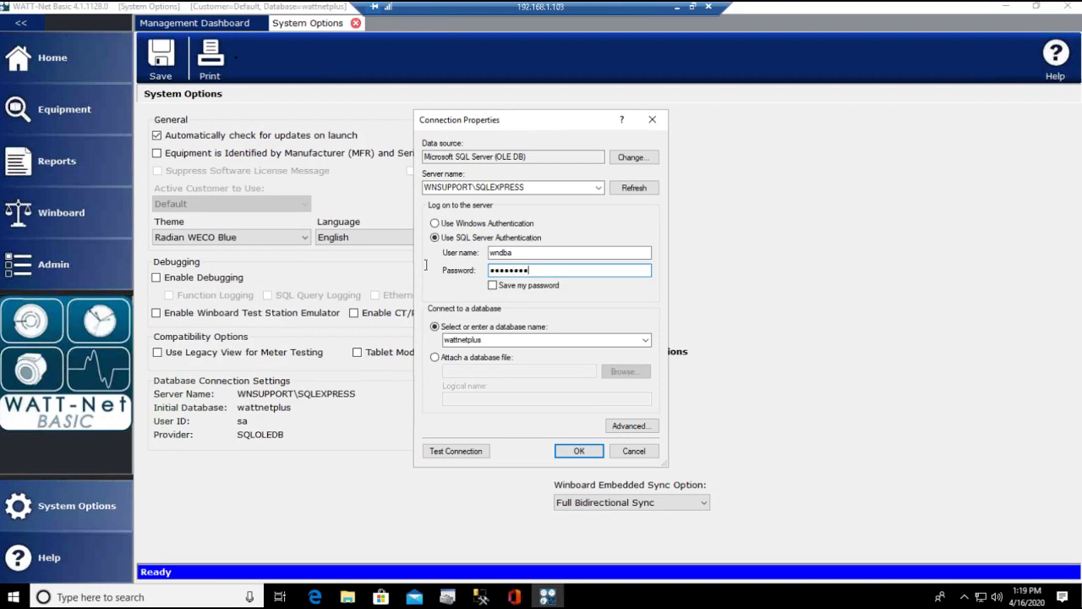
pyautogui.click(492, 285)
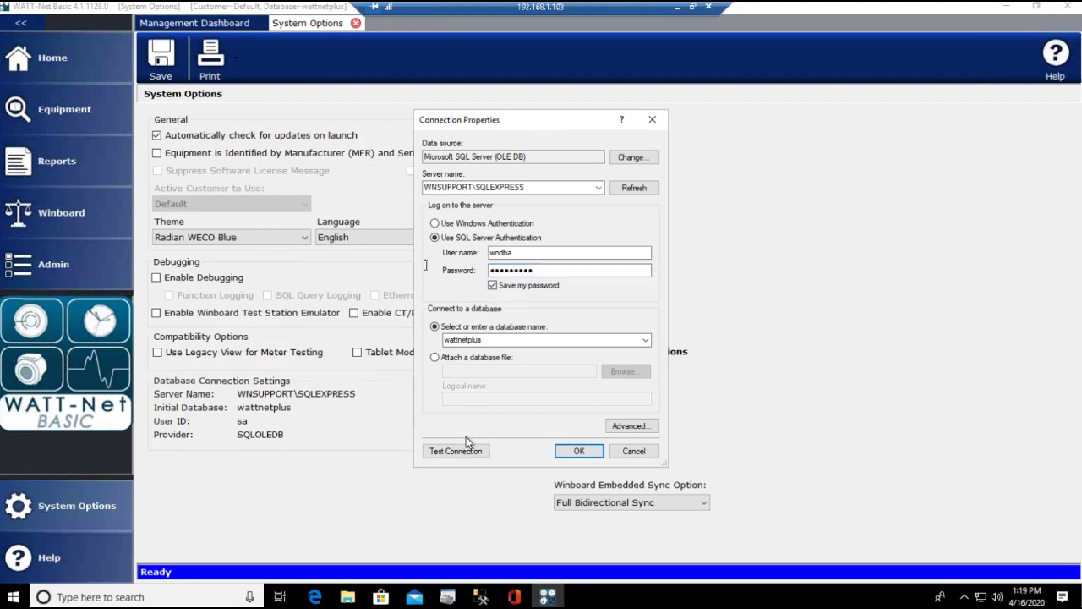
# Test the wndba connection successfully, apply the settings, and accept the restart notice
pyautogui.click(467, 453)
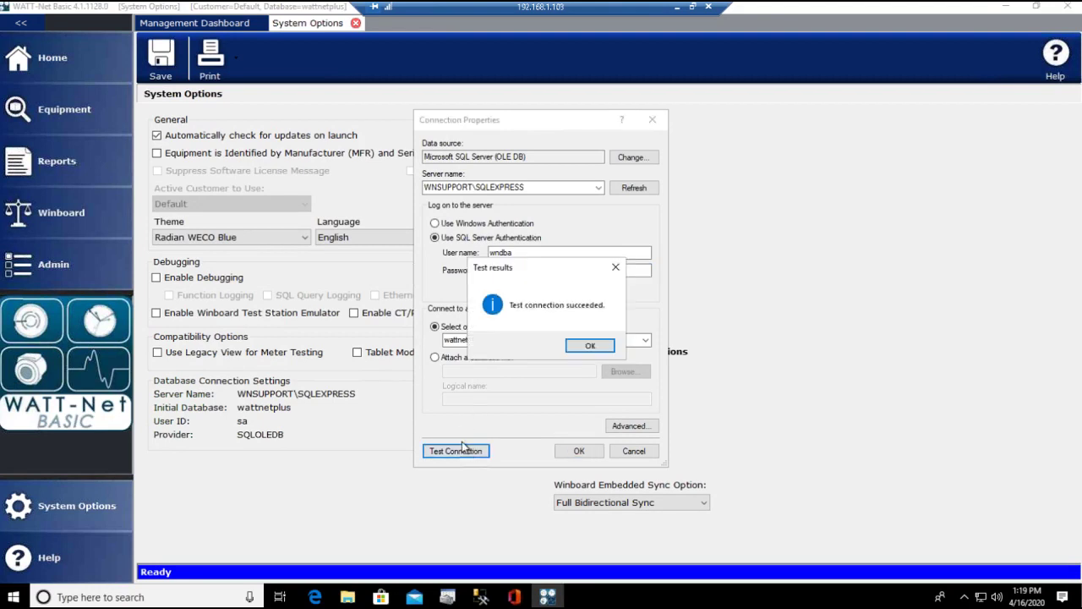
pyautogui.click(594, 347)
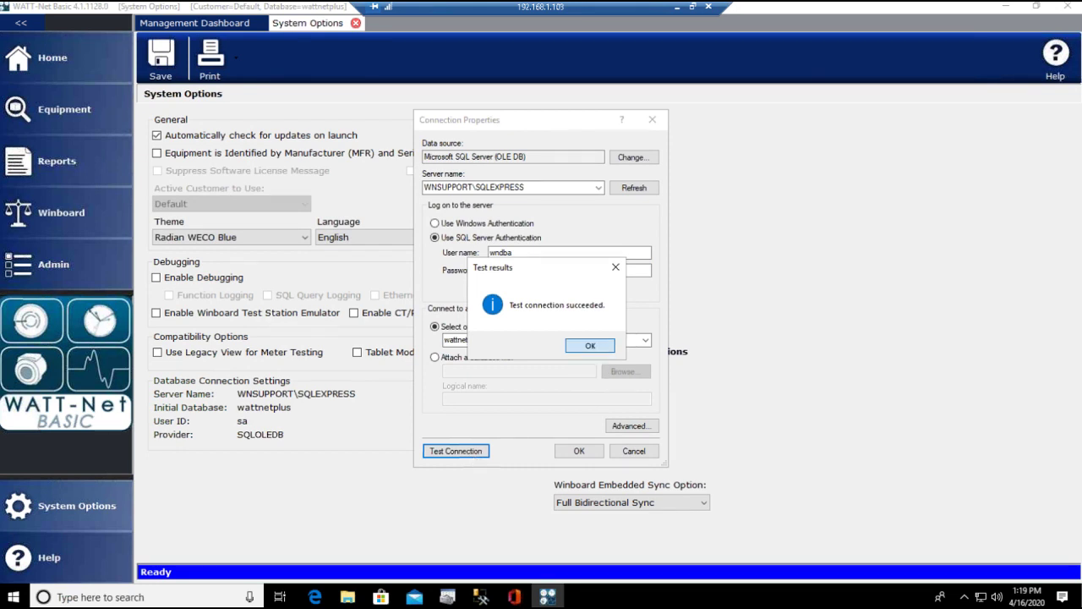
pyautogui.click(576, 450)
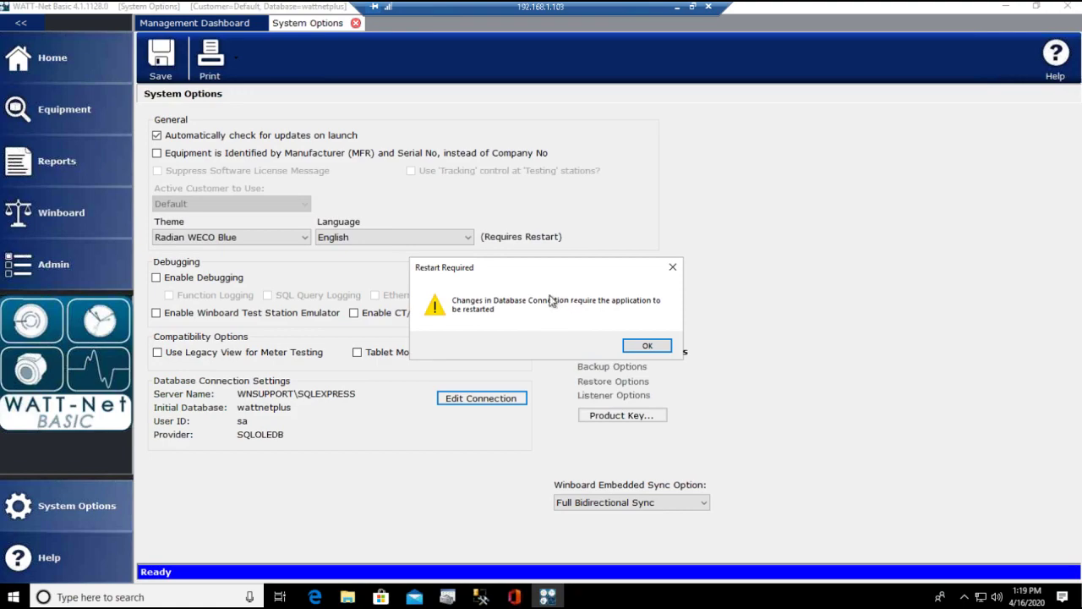
pyautogui.click(647, 345)
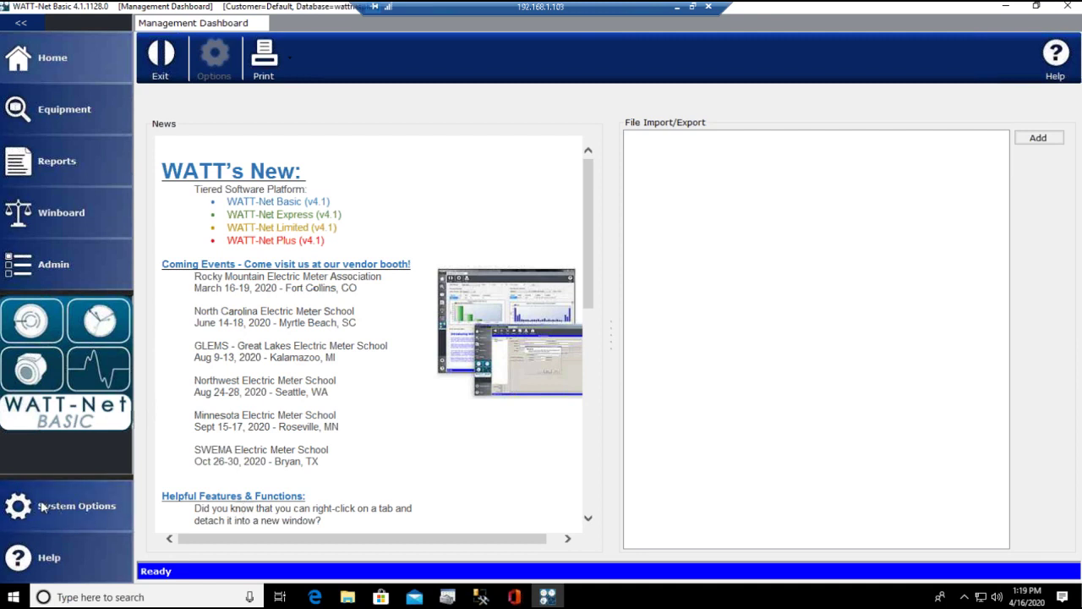
# Untick 'Automatically check for updates on launch' in System Options, save, and close the tab
pyautogui.click(69, 508)
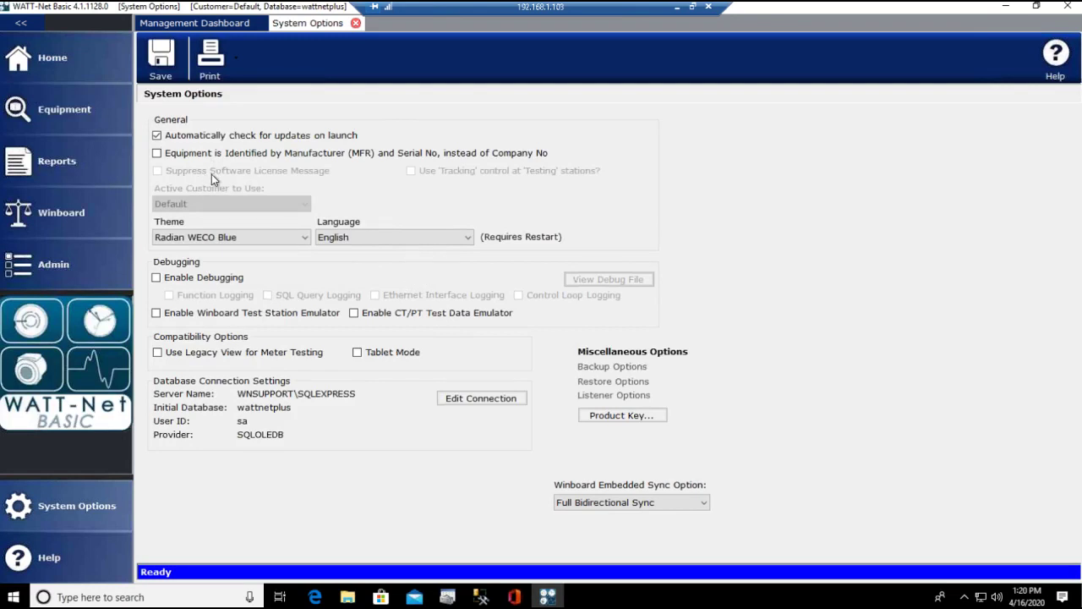
pyautogui.click(157, 136)
pyautogui.click(156, 85)
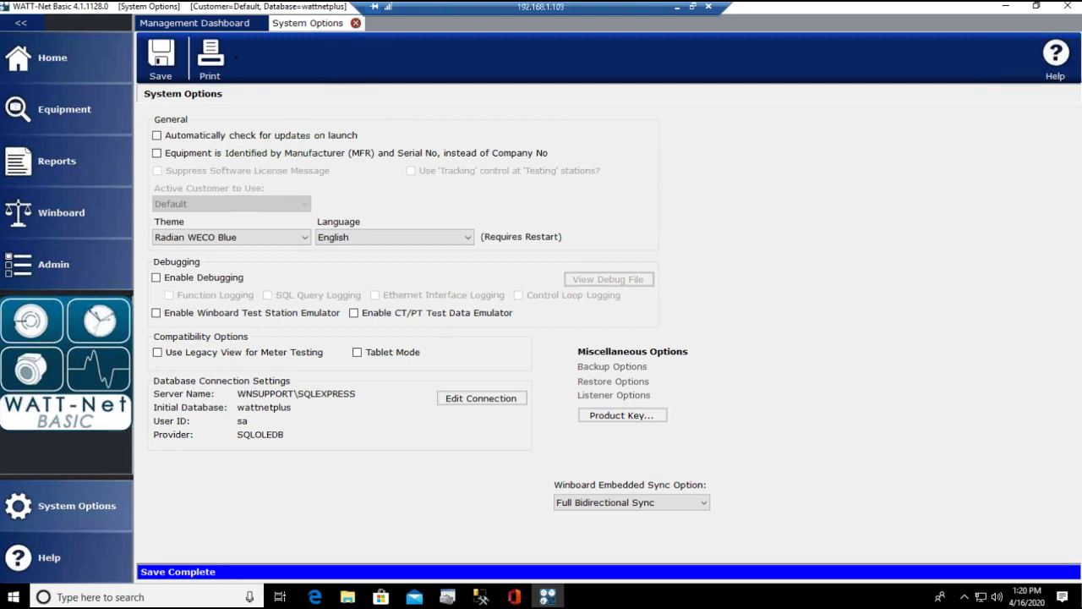
pyautogui.click(356, 24)
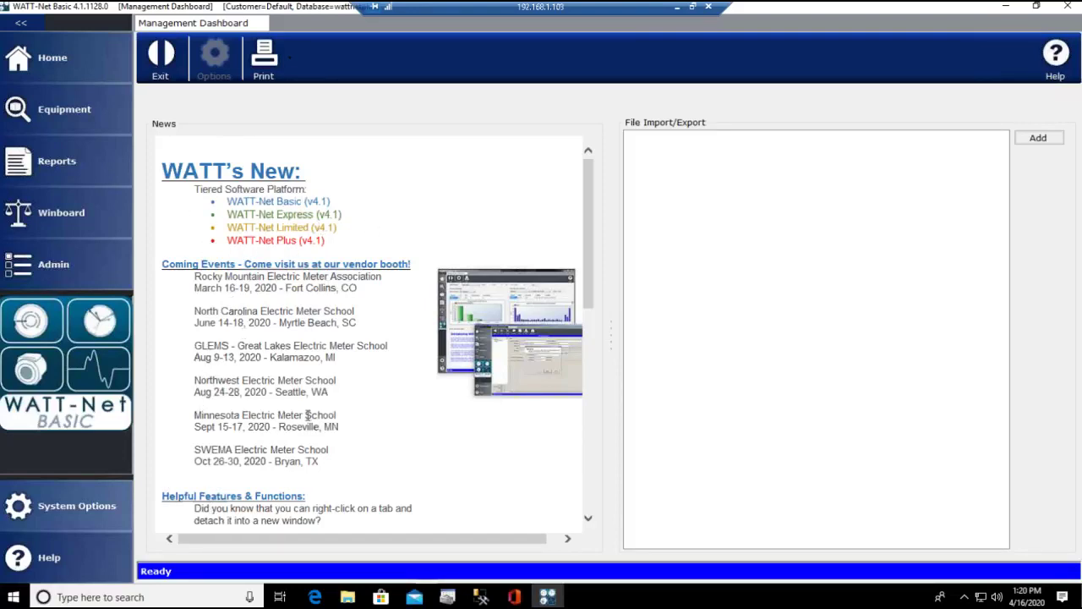
pyautogui.click(34, 560)
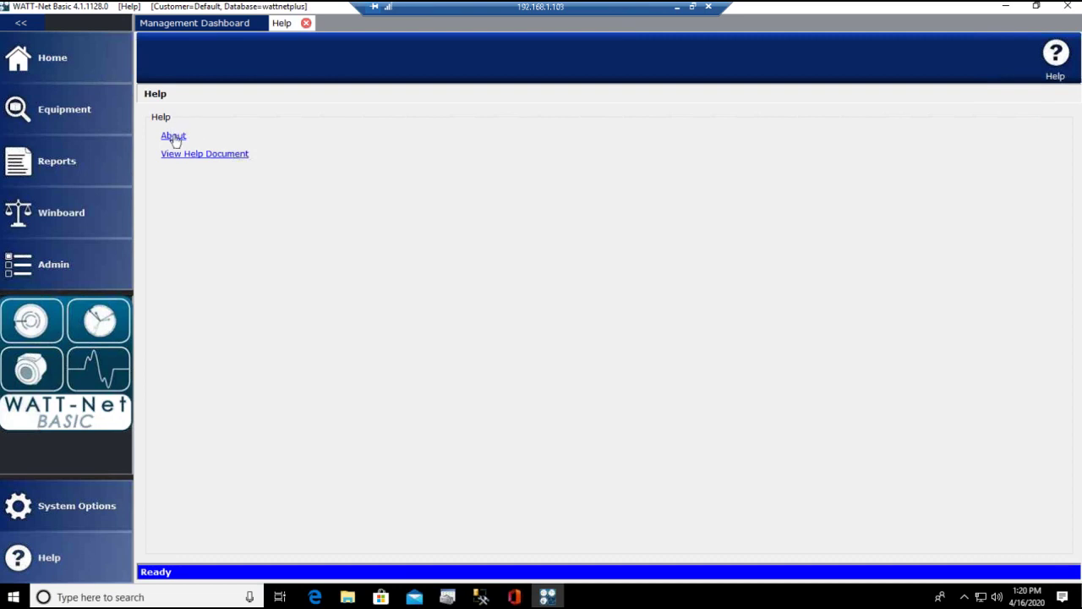
pyautogui.click(173, 136)
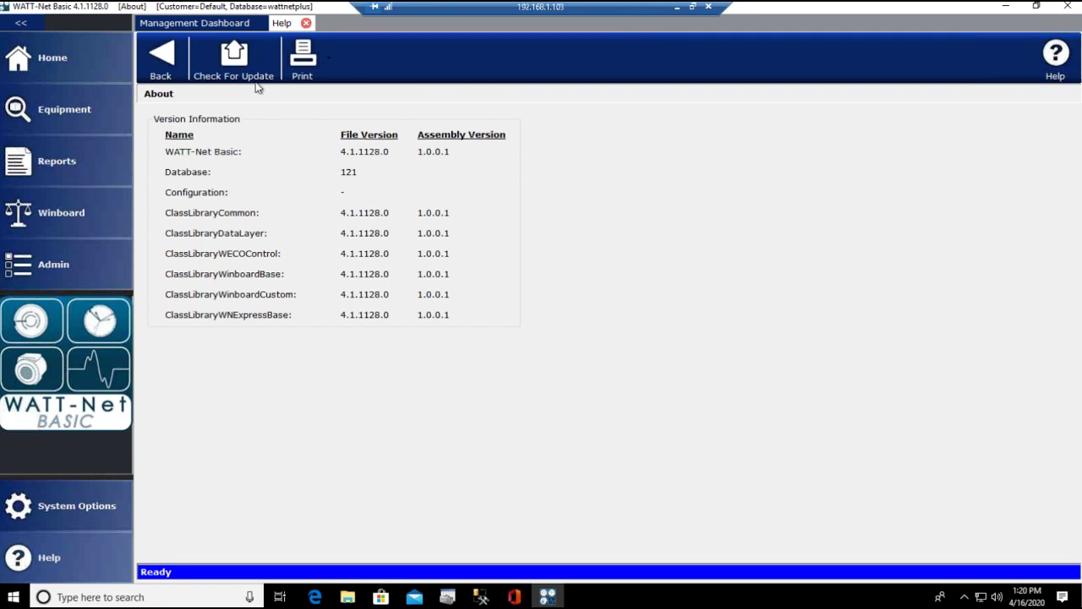
pyautogui.click(241, 56)
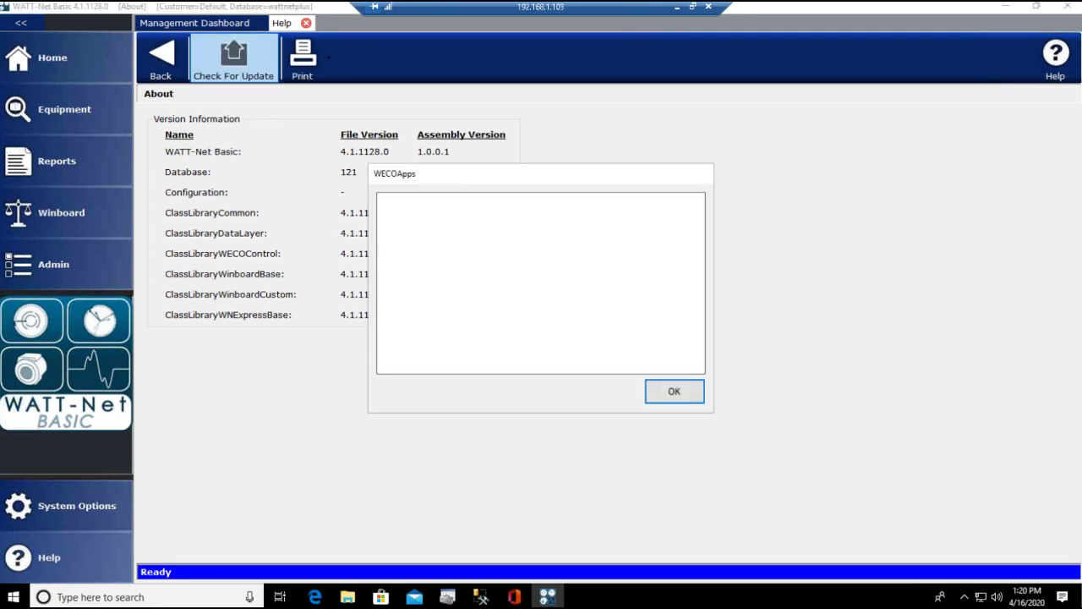
pyautogui.moveTo(541, 177); pyautogui.dragTo(585, 175)
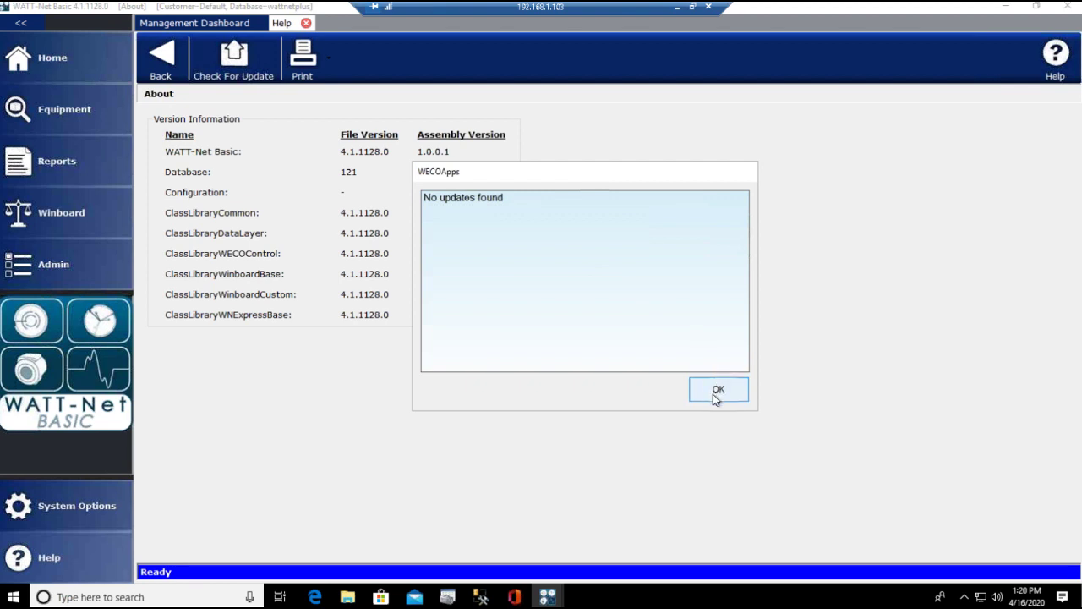
pyautogui.click(717, 391)
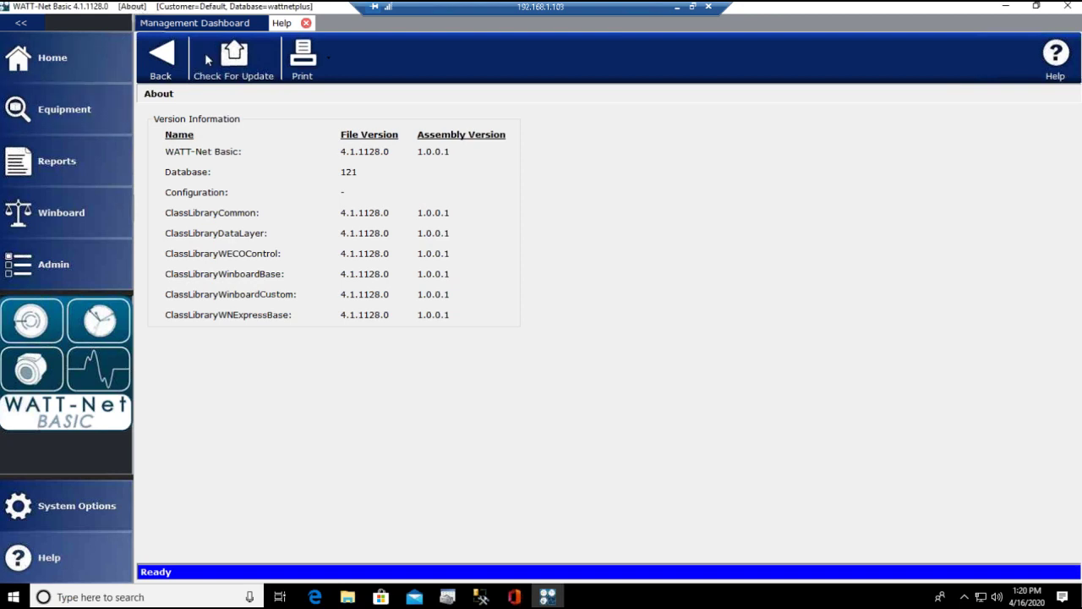
pyautogui.click(306, 24)
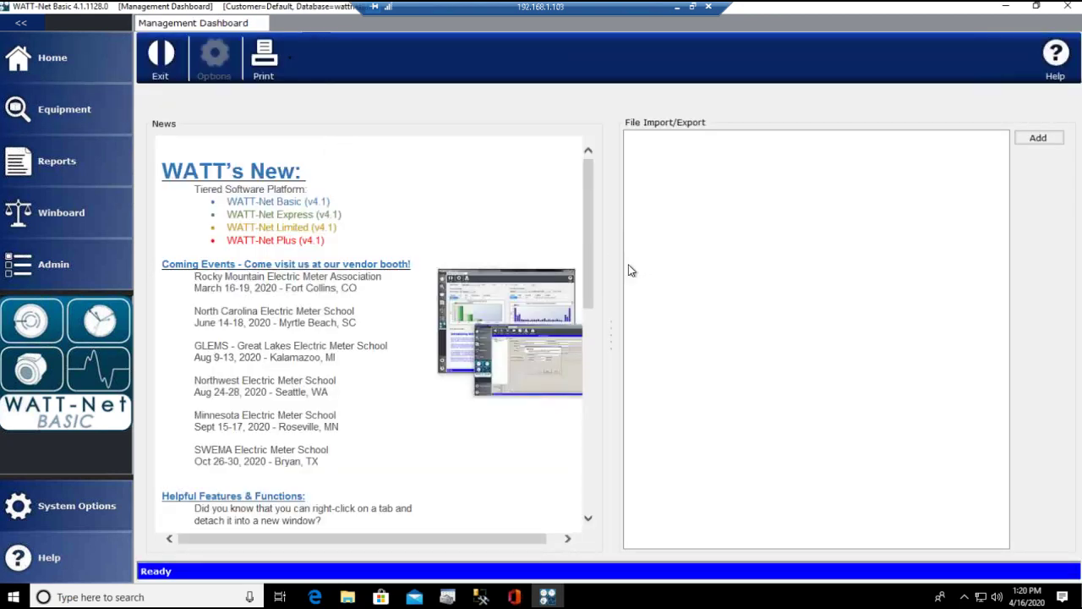
# Disconnect the Remote Desktop session and minimize PowerPoint to reveal WATT-Net Express
pyautogui.click(708, 6)
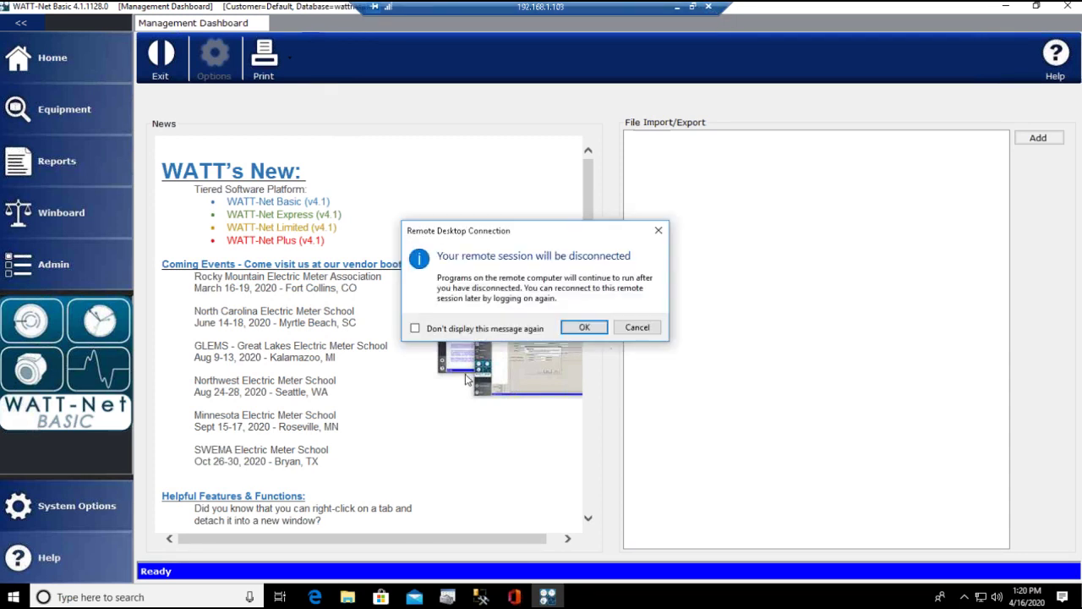
pyautogui.click(584, 328)
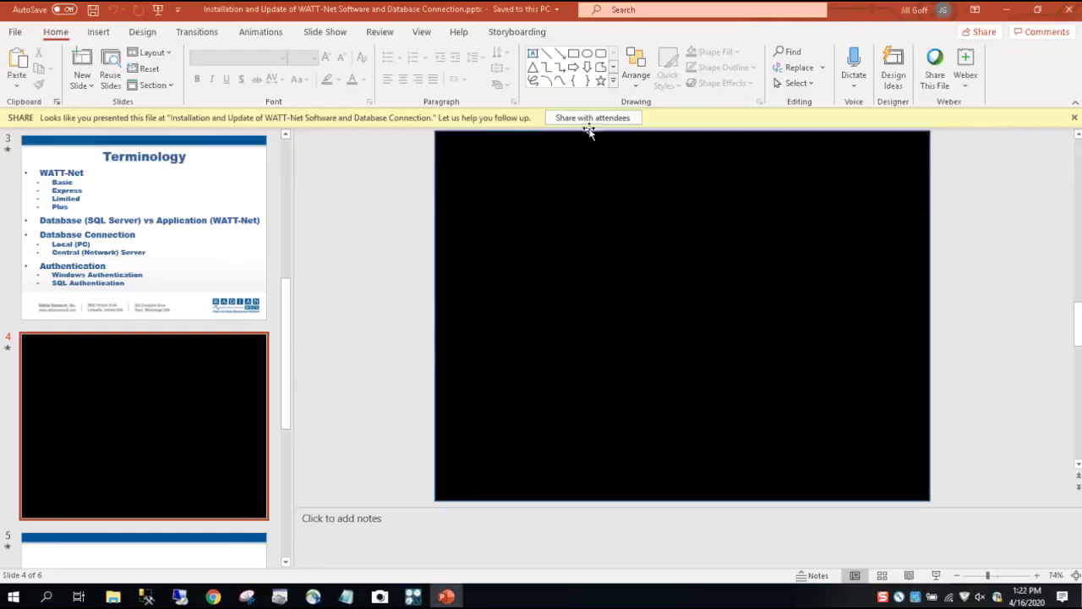
pyautogui.click(1005, 9)
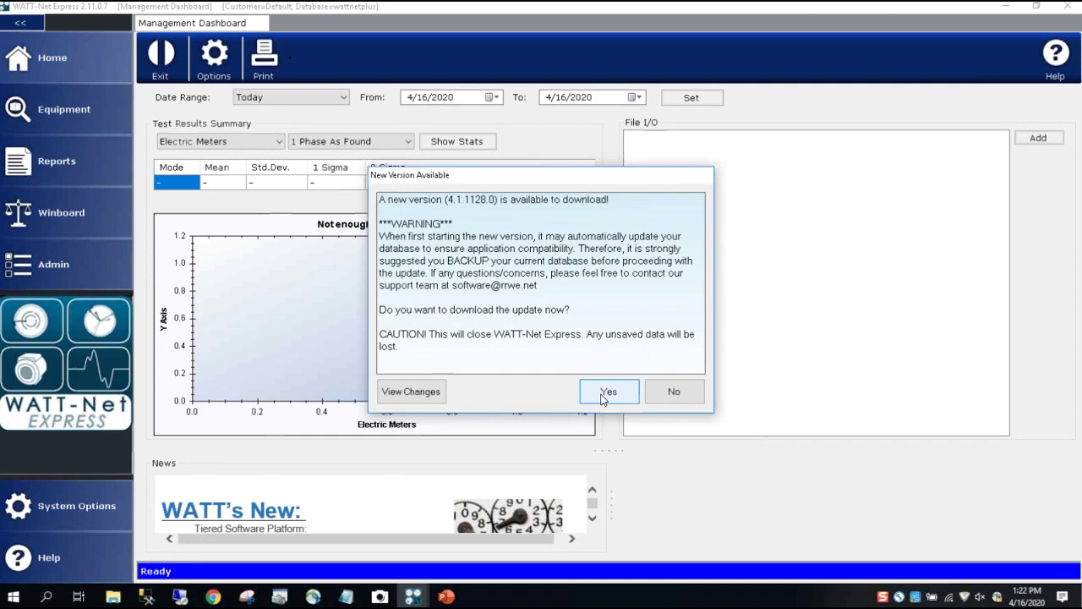
# Read the release notes for version 4.1.1128.0, then decline the download for now
pyautogui.click(409, 392)
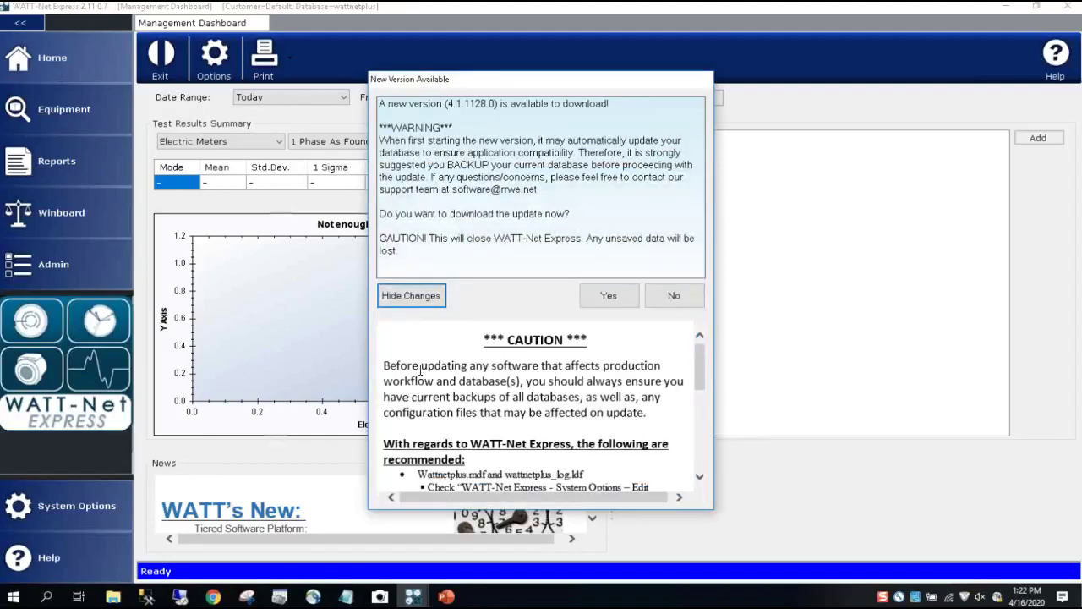
pyautogui.scroll(-5, 676, 351)
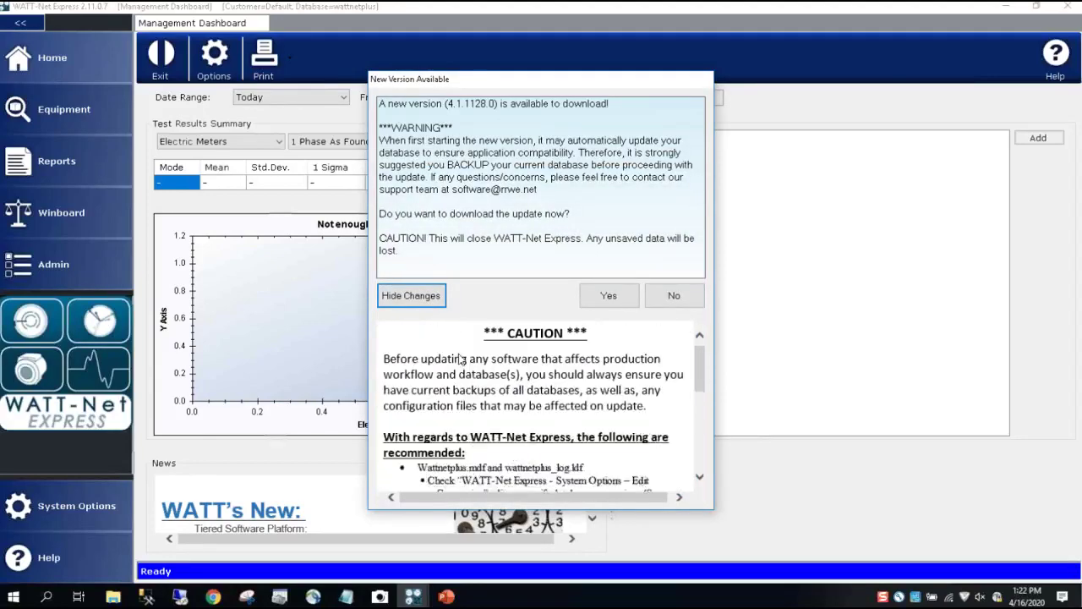
pyautogui.press('space')
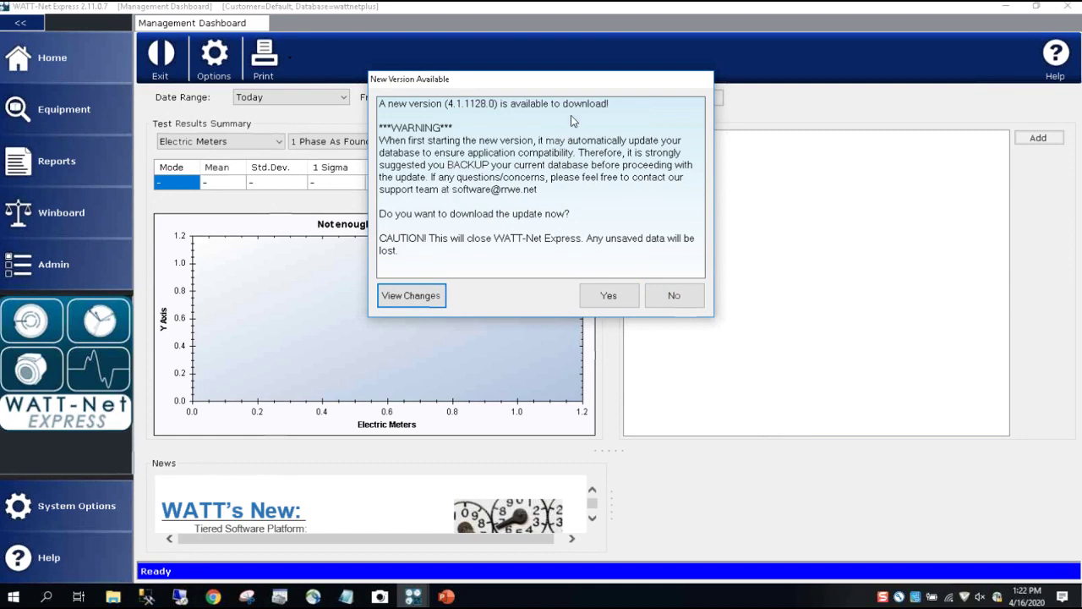
pyautogui.click(671, 295)
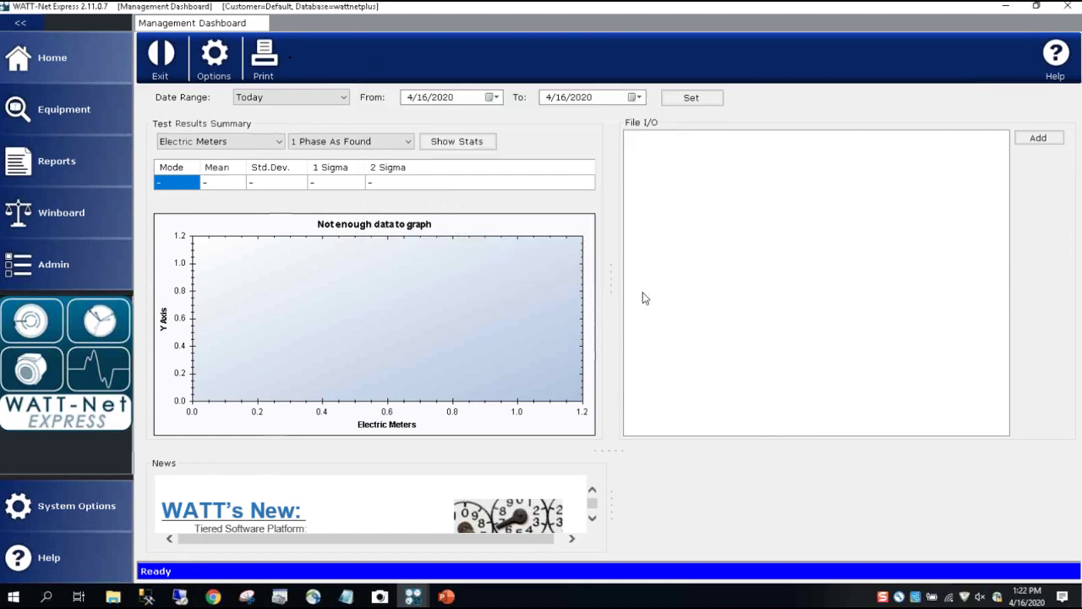
# Run Check For Update from Help > About, decline the offered update, and close Help
pyautogui.click(38, 557)
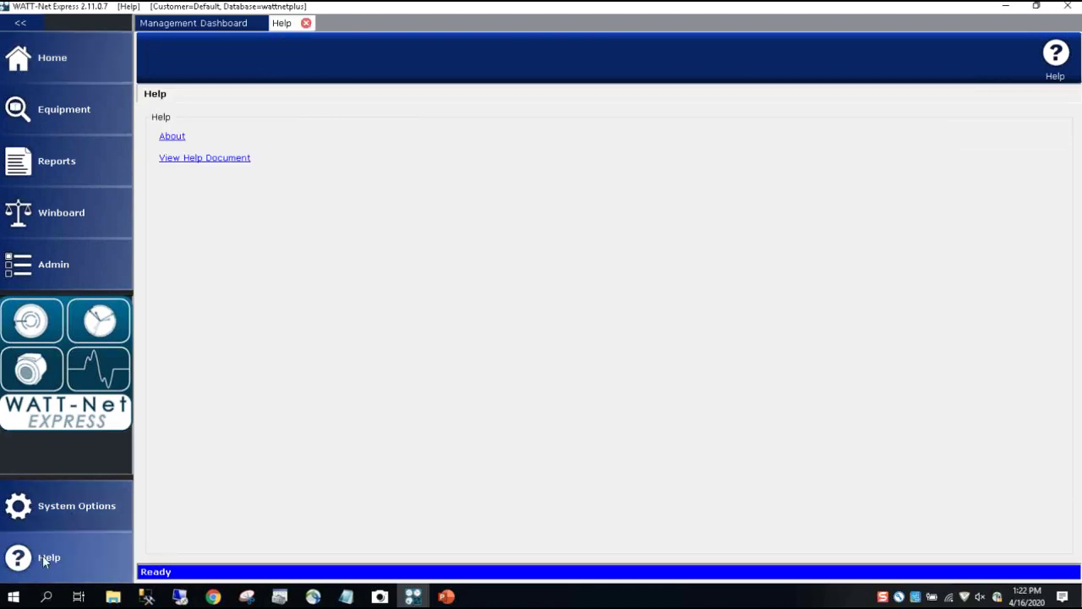
pyautogui.click(172, 137)
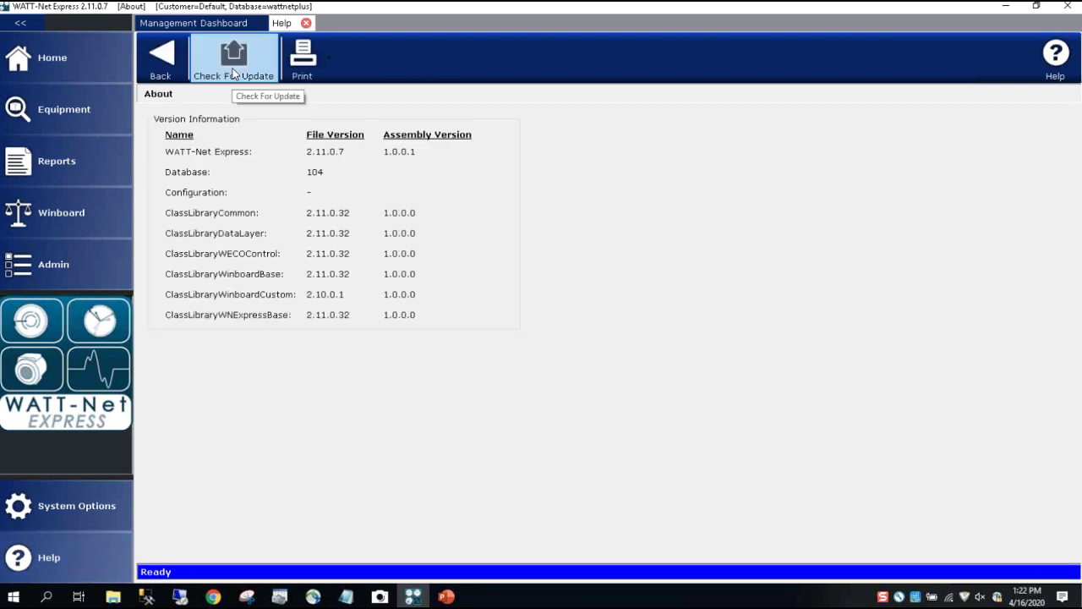
pyautogui.click(233, 74)
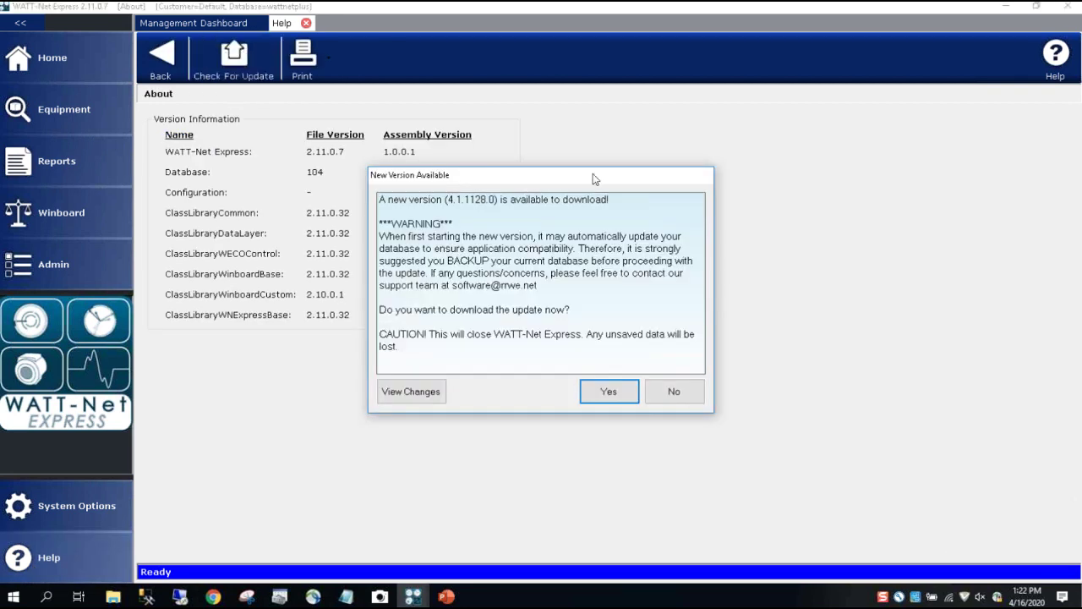
pyautogui.click(675, 392)
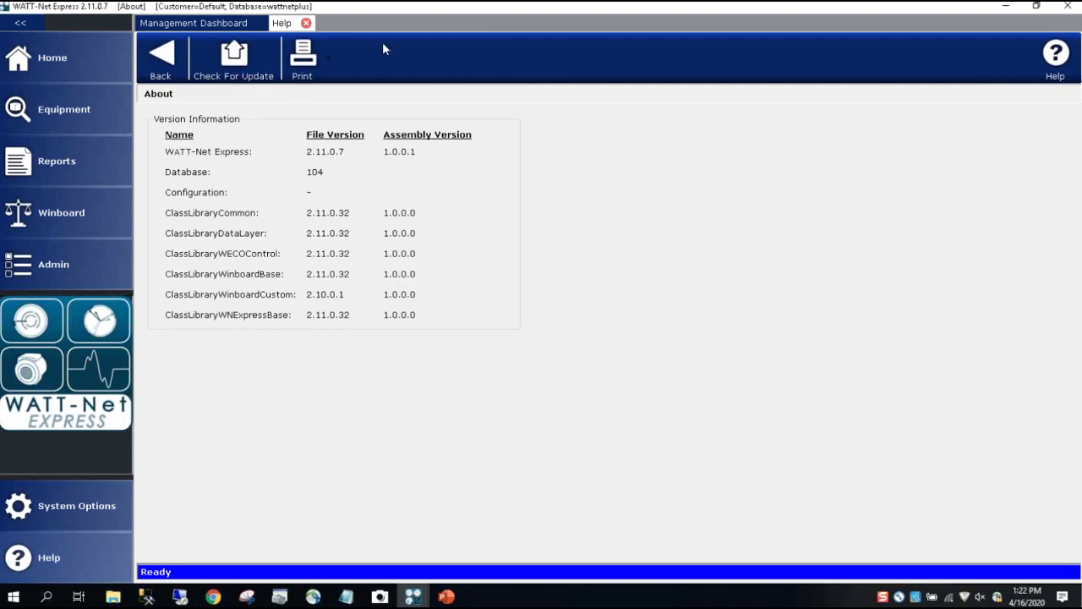
pyautogui.click(306, 24)
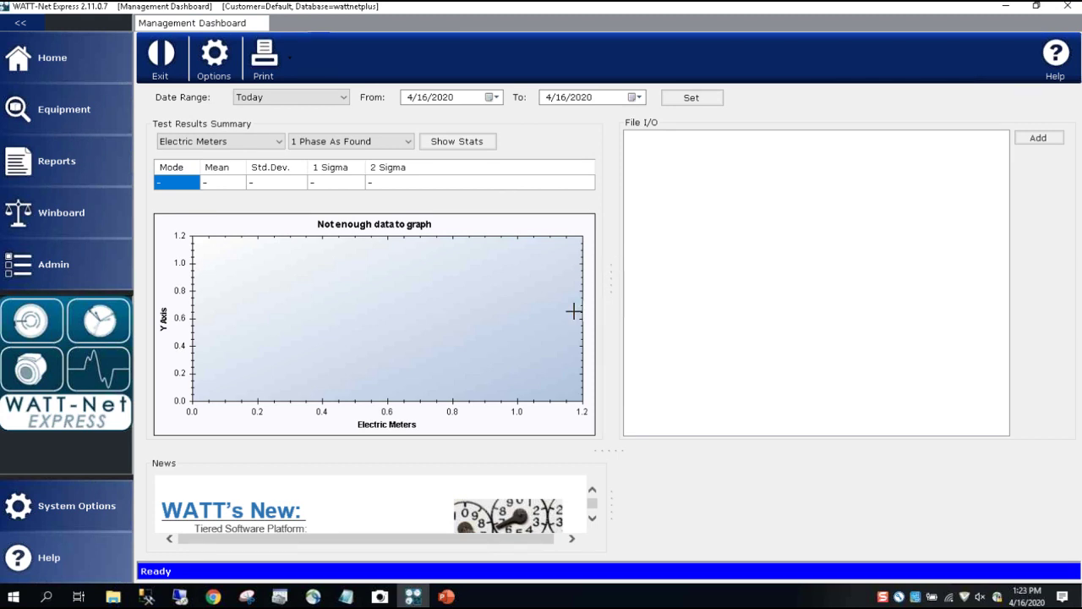
# Confirm WNExpressSetup.msi is in the Downloads folder, then close WATT-Net Express
pyautogui.click(114, 598)
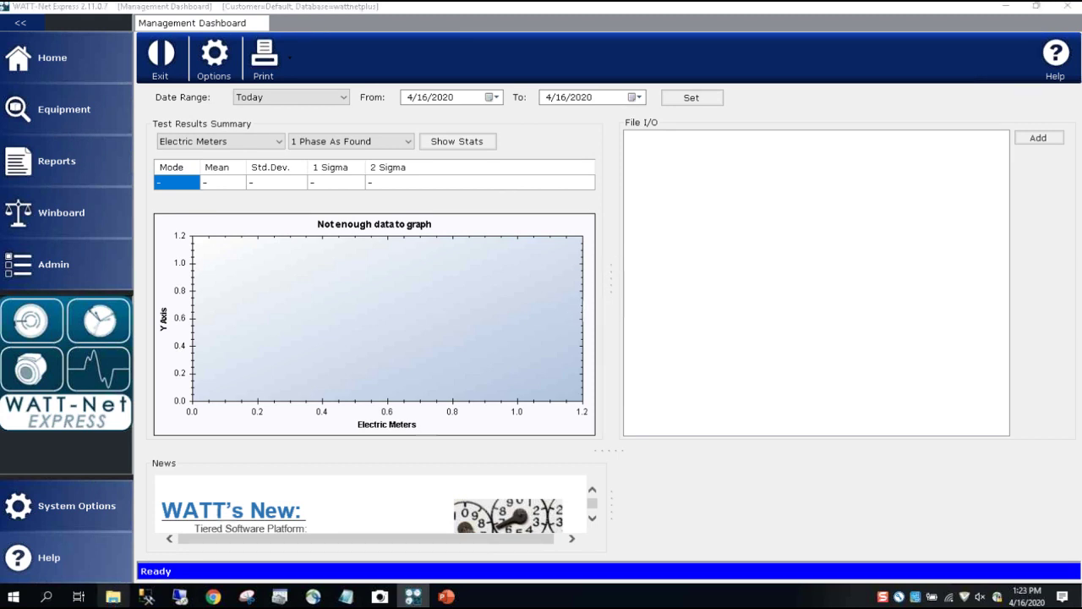
pyautogui.click(57, 186)
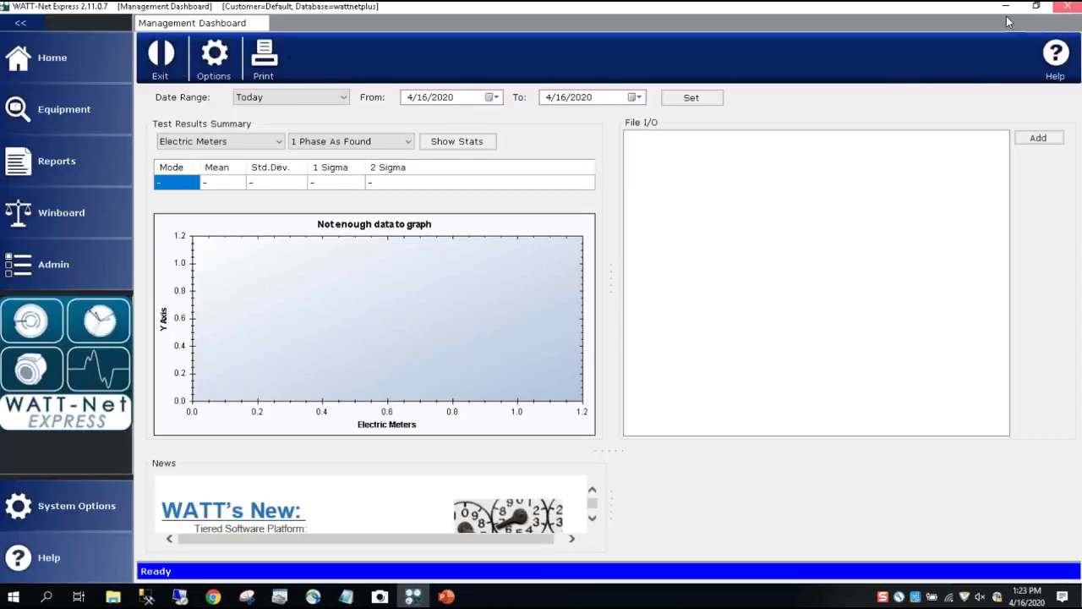
pyautogui.click(1069, 6)
# Launch WNExpressSetup.msi and accept the license agreement
pyautogui.click(247, 148)
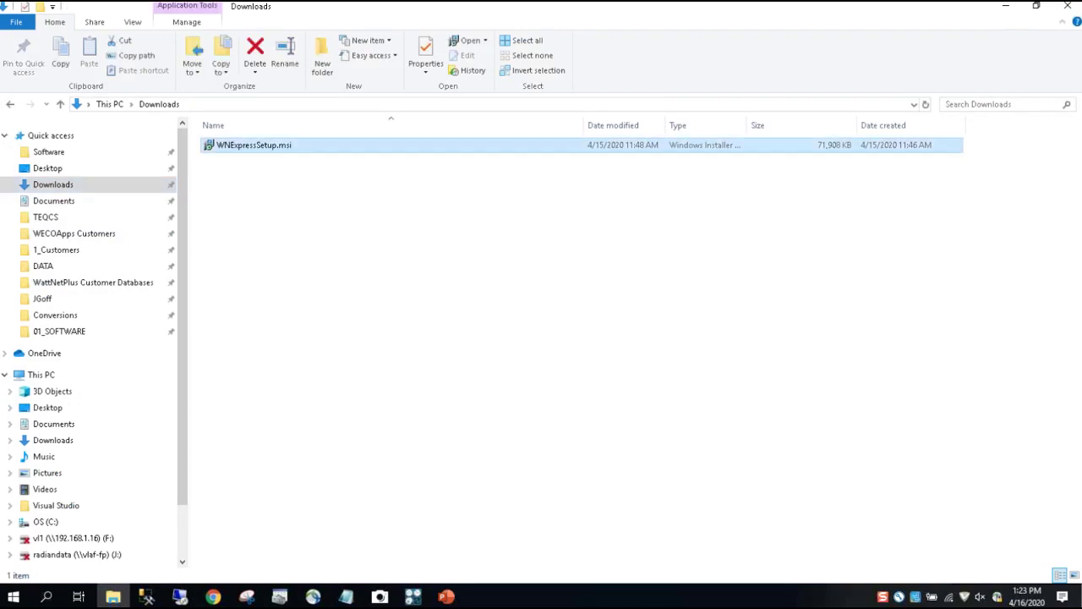
pyautogui.doubleClick(254, 150)
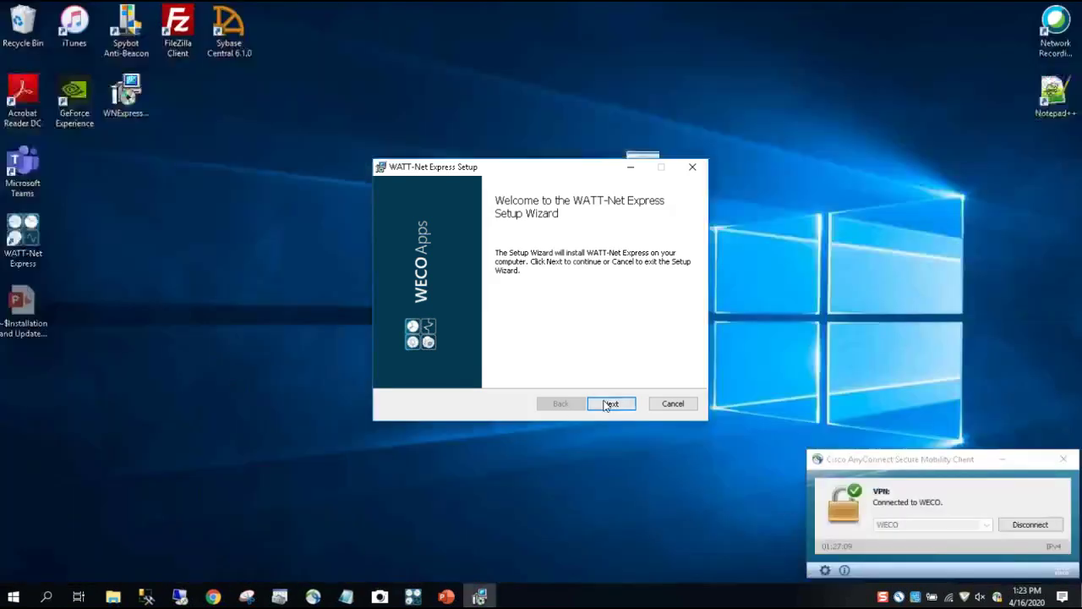
pyautogui.click(608, 403)
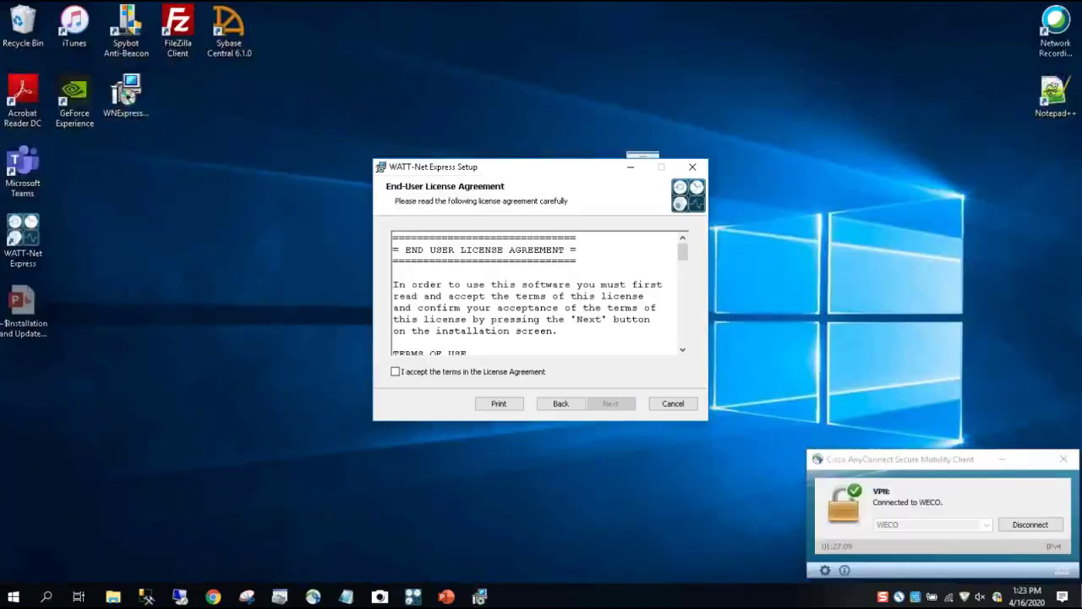
pyautogui.scroll(-1, 488, 288)
pyautogui.scroll(-15, 533, 292)
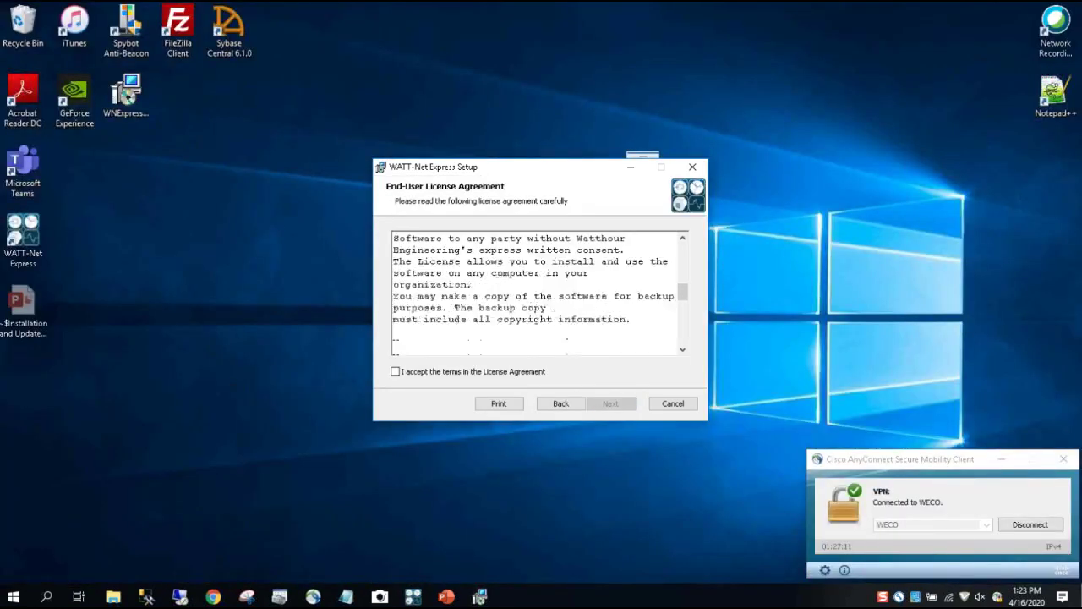
pyautogui.click(395, 372)
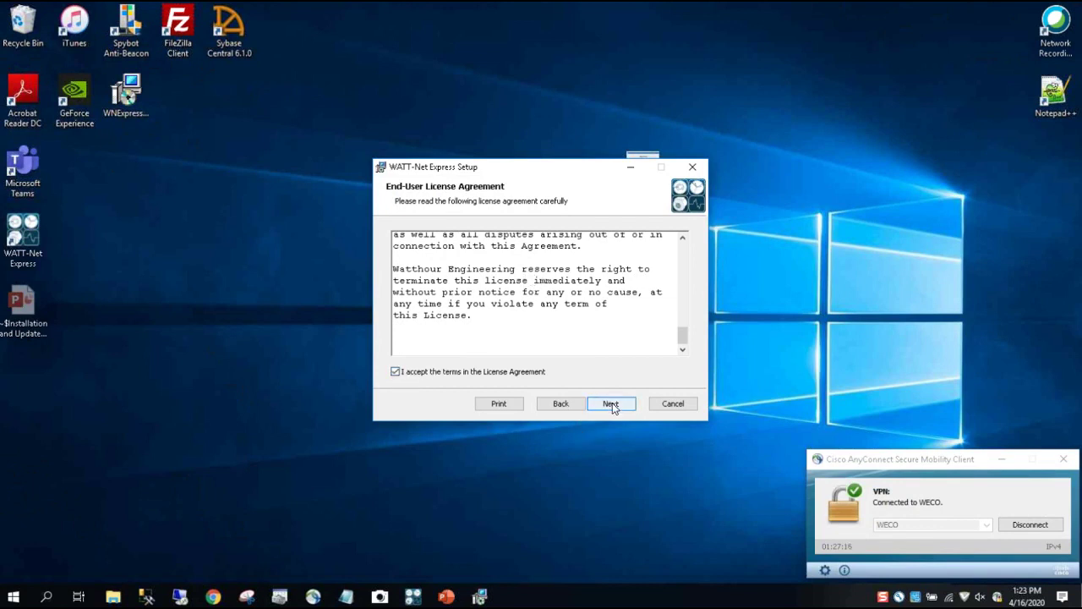
# Install into the default folder and finish the setup wizard
pyautogui.click(610, 403)
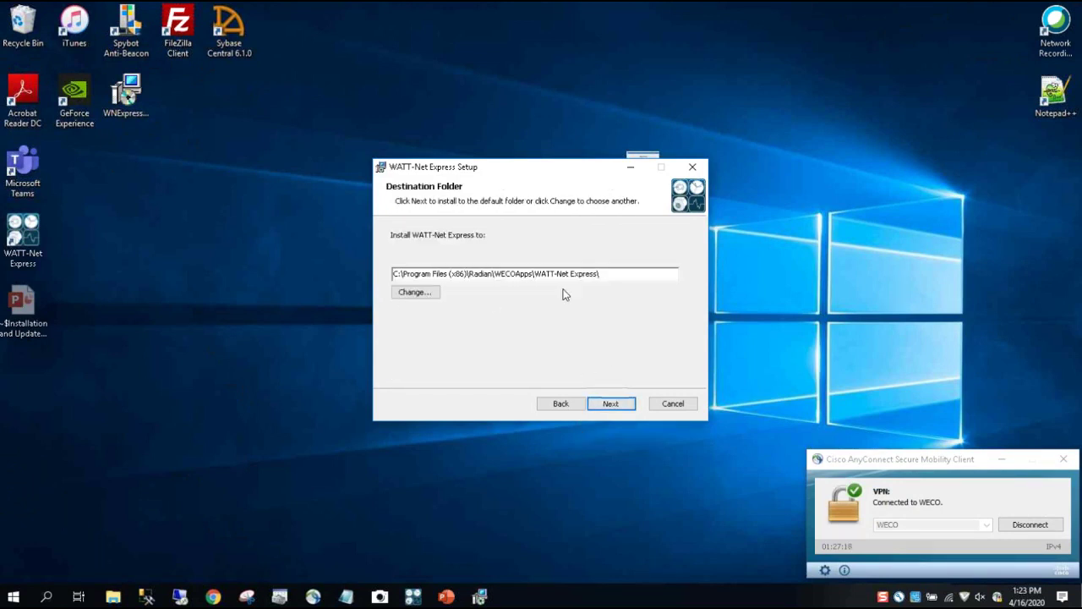
pyautogui.click(611, 405)
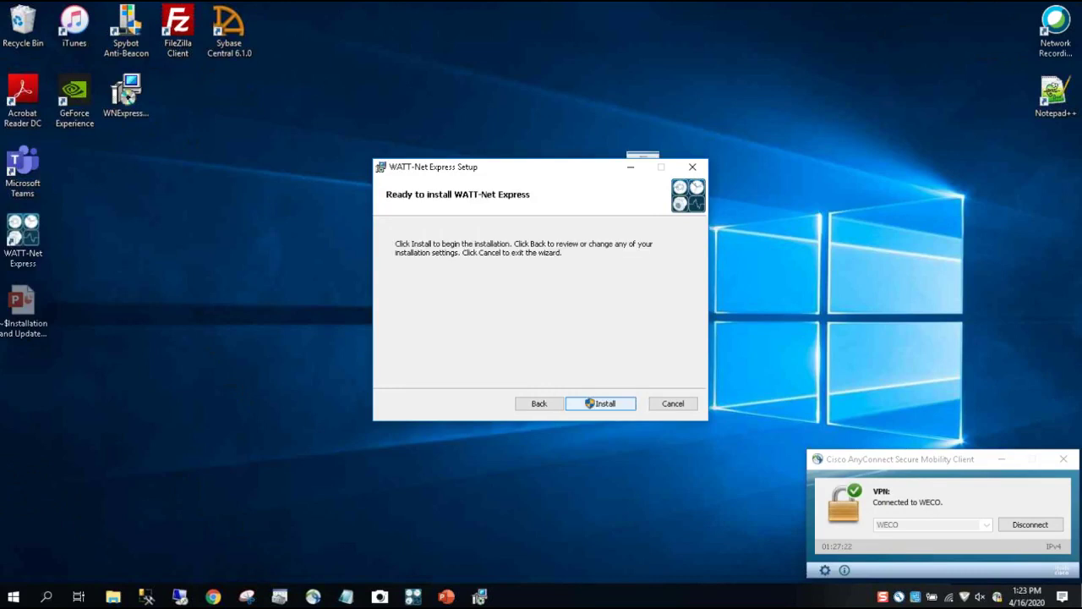
pyautogui.click(607, 403)
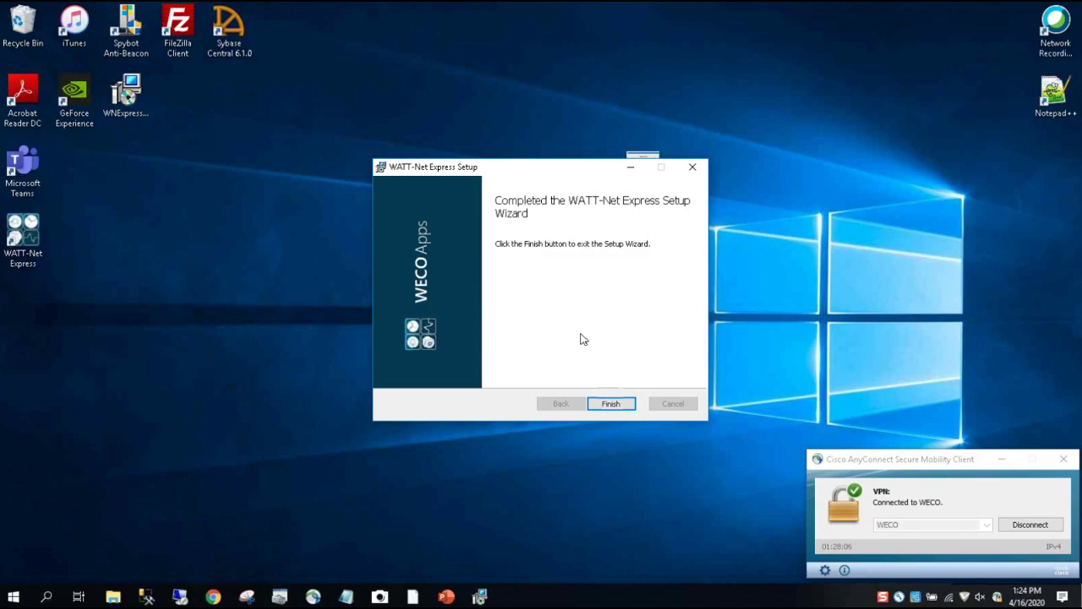
pyautogui.click(611, 404)
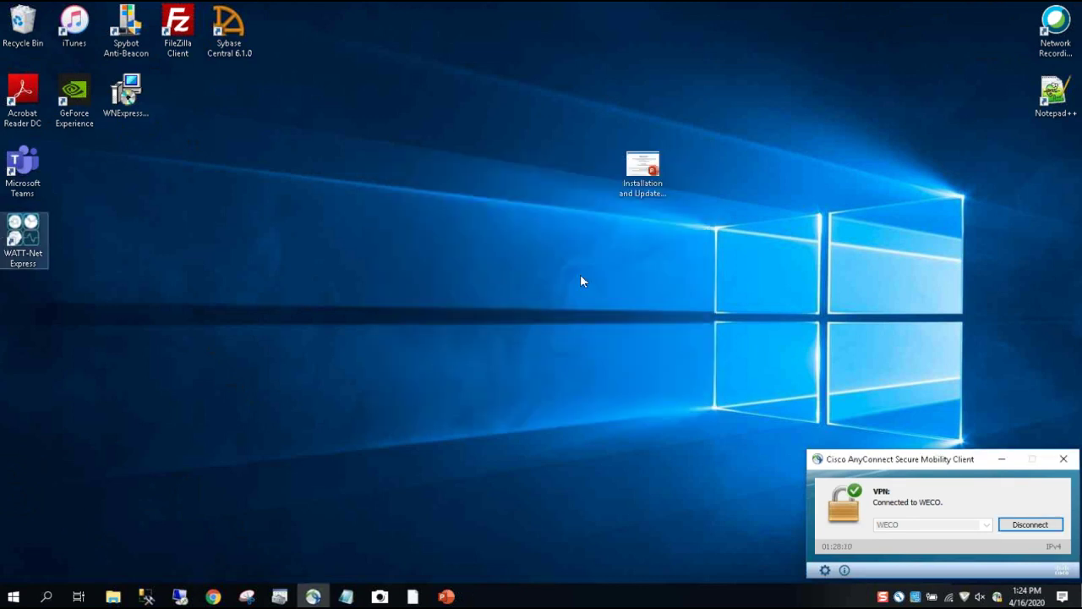
# Launch the upgraded WATT-Net Express 4.1.1128.0 from the desktop and open System Options
pyautogui.doubleClick(25, 249)
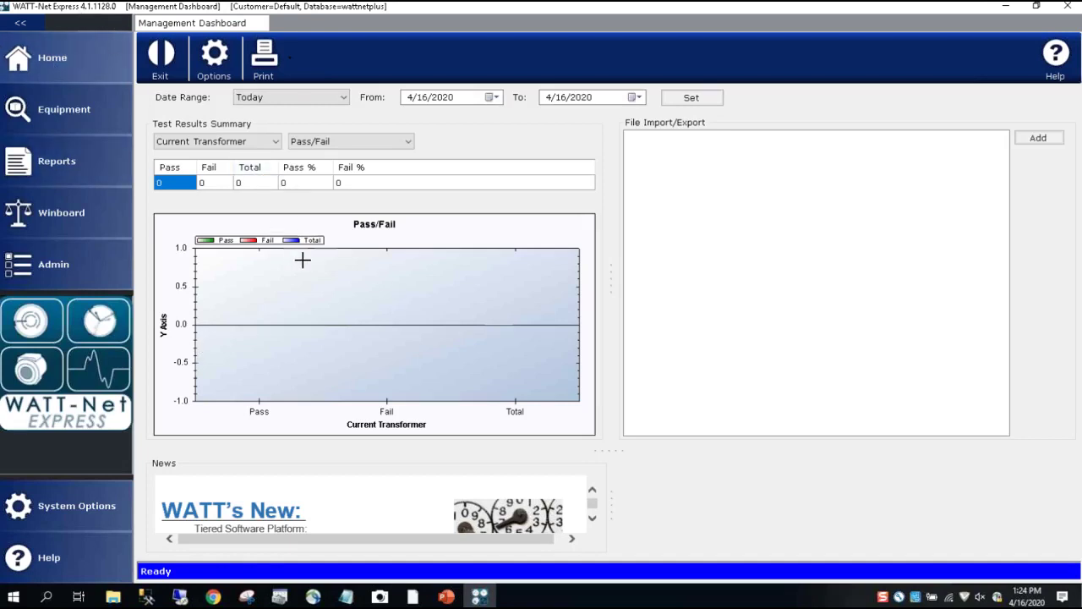
pyautogui.click(55, 509)
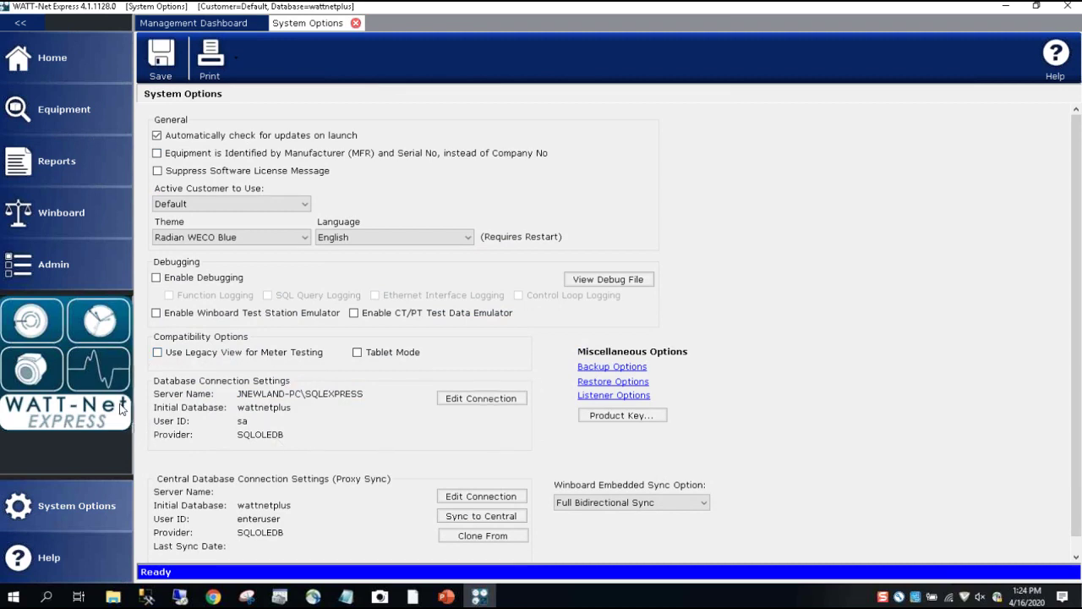
# Edit the local database connection to use user wndba with a new password, then test it
pyautogui.click(461, 401)
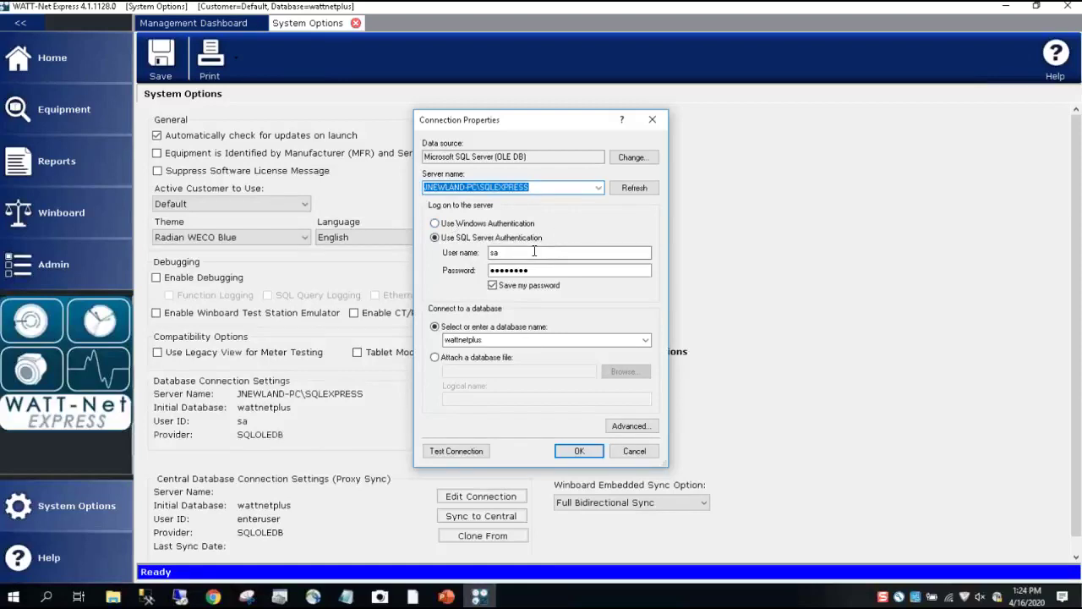
pyautogui.click(492, 252)
pyautogui.moveTo(492, 252); pyautogui.dragTo(513, 252)
pyautogui.write('wndb')
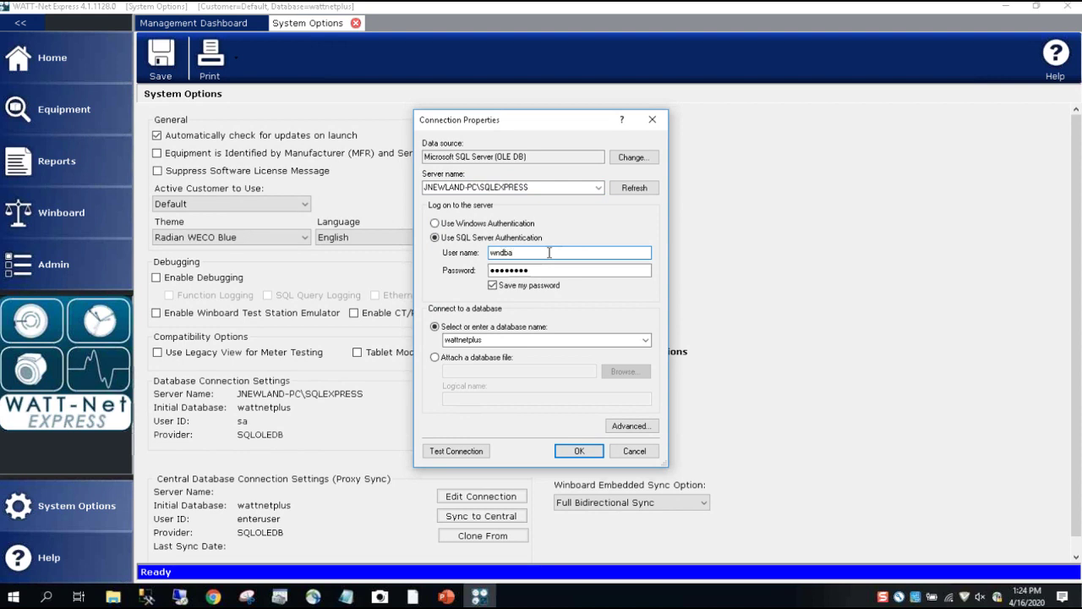
pyautogui.press('Tab')
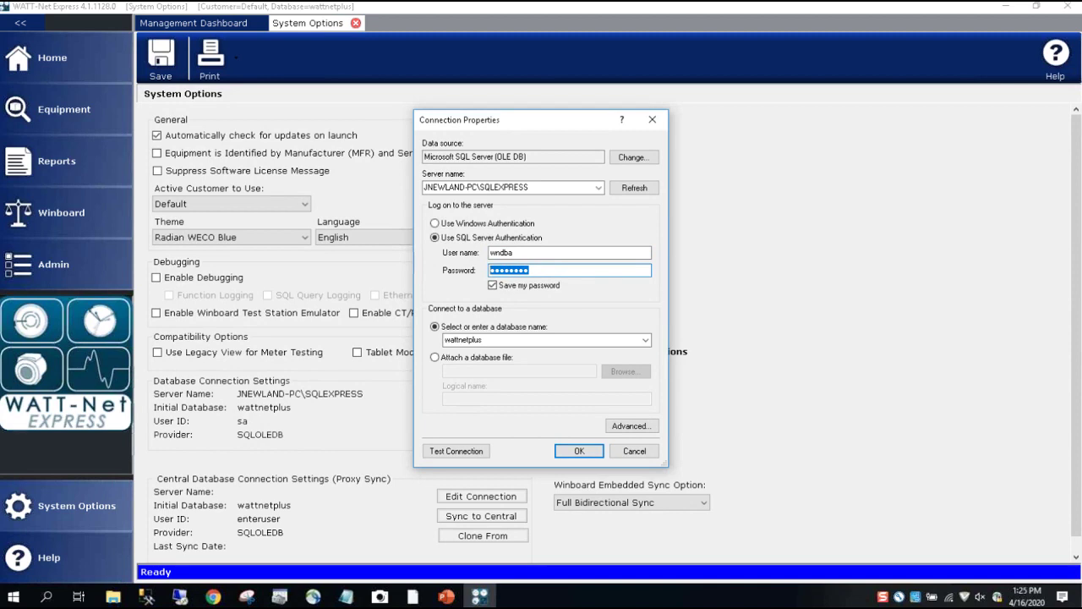
pyautogui.write('••••••')
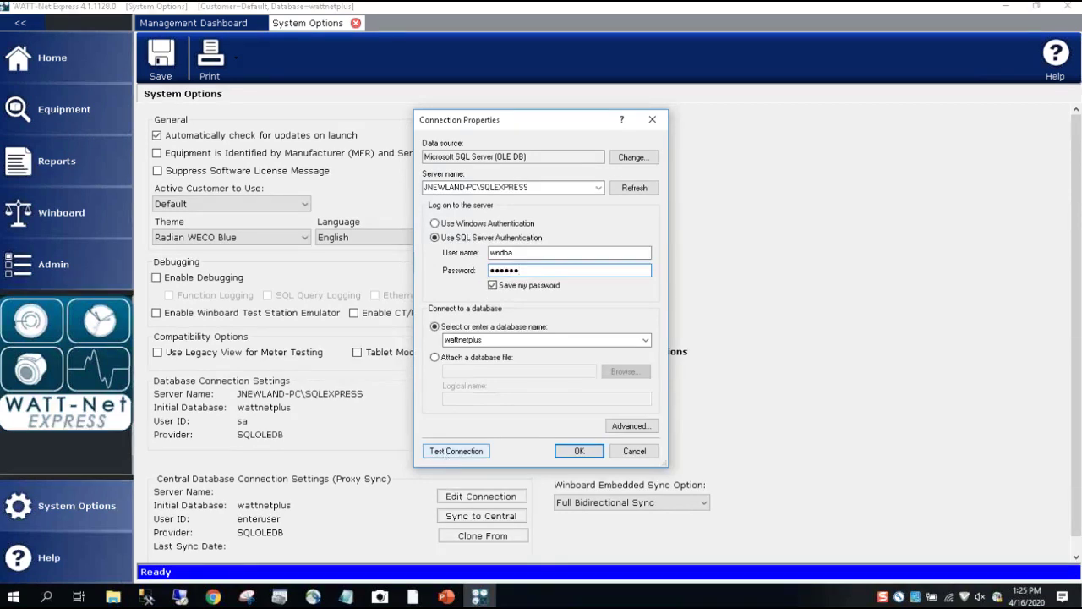
pyautogui.click(456, 450)
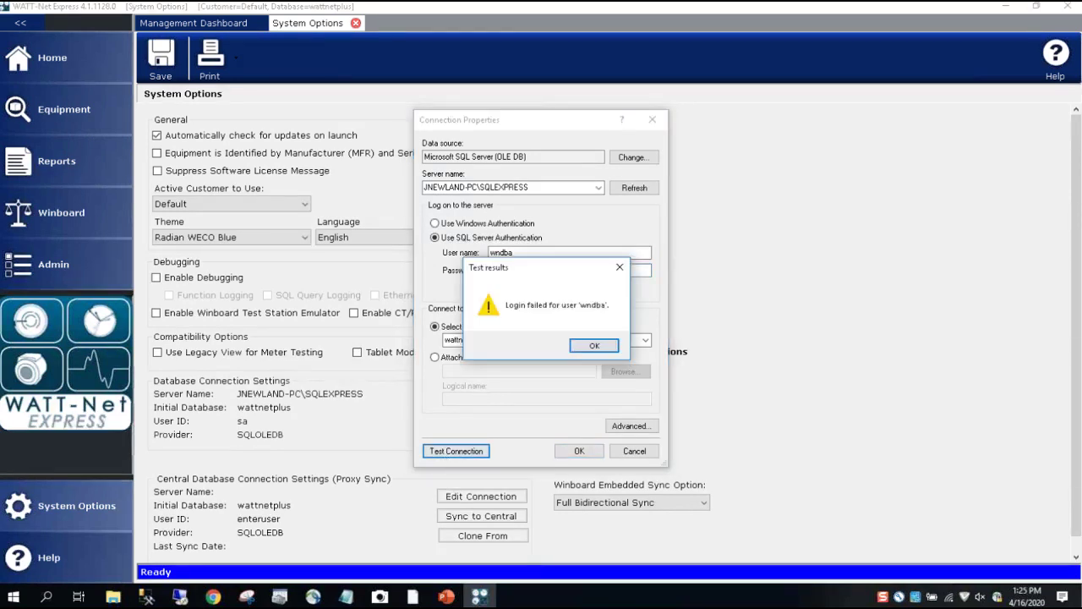
# After the login failure, retype the password and retest until the connection succeeds
pyautogui.click(594, 346)
pyautogui.doubleClick(541, 269)
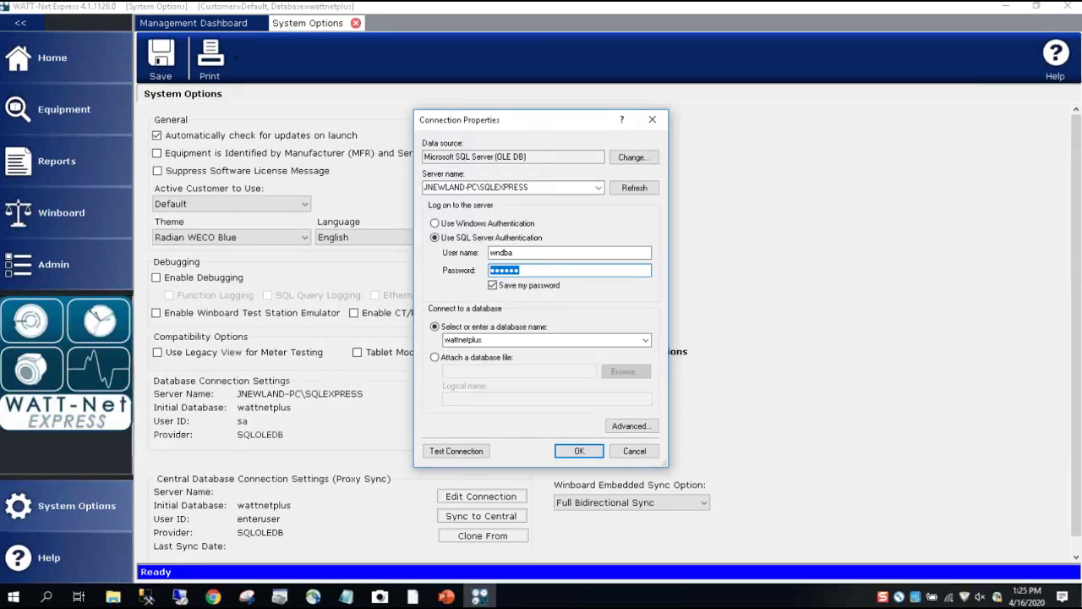
pyautogui.write('••••••')
pyautogui.click(457, 450)
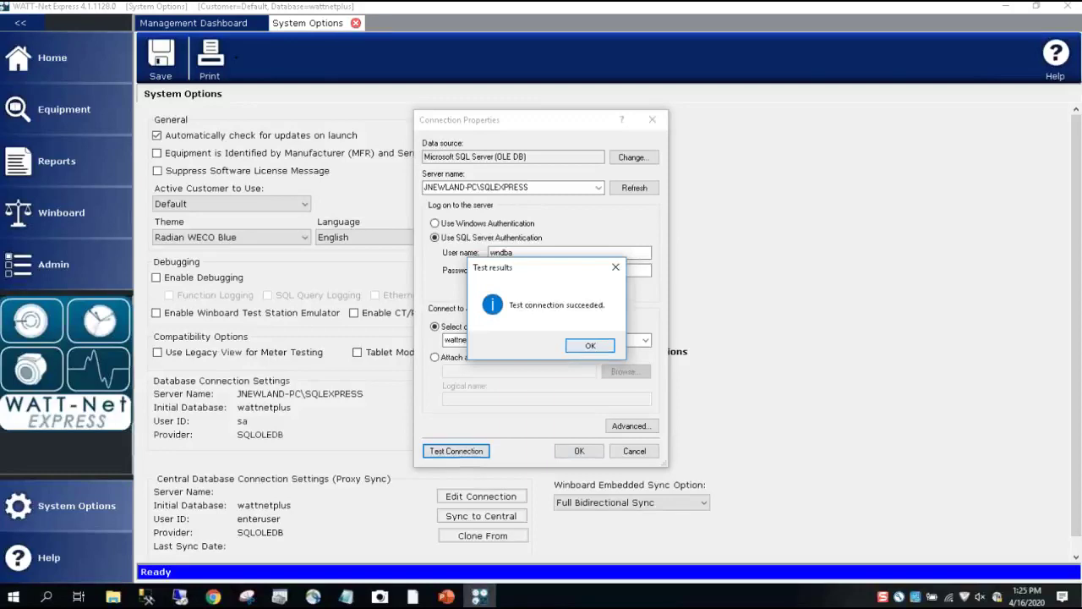
pyautogui.click(589, 347)
# Save the connection, acknowledge the restart, and verify the new User ID in System Options
pyautogui.click(579, 450)
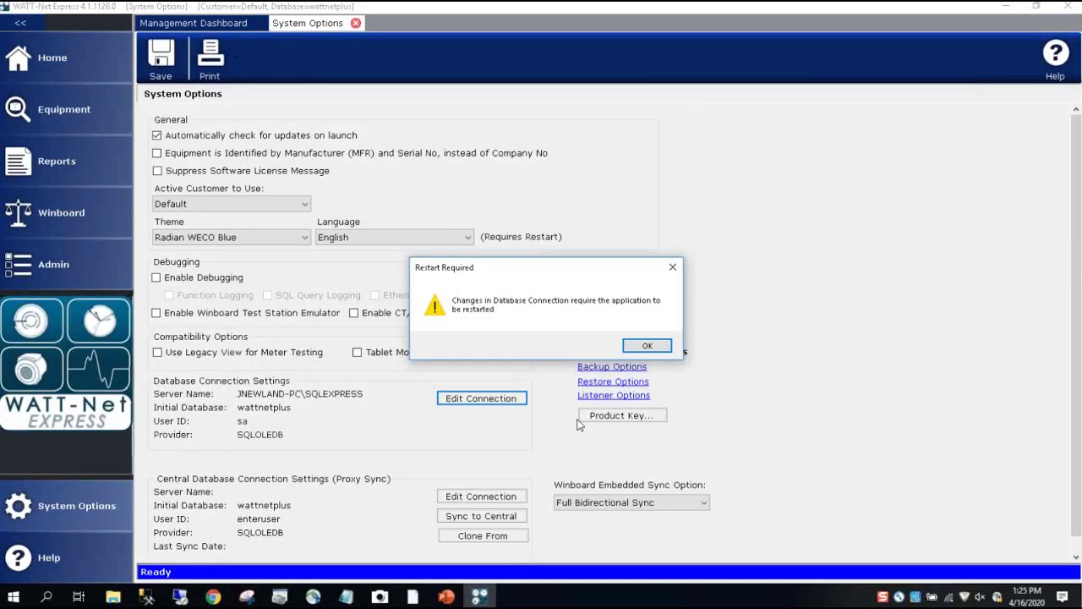
pyautogui.click(651, 343)
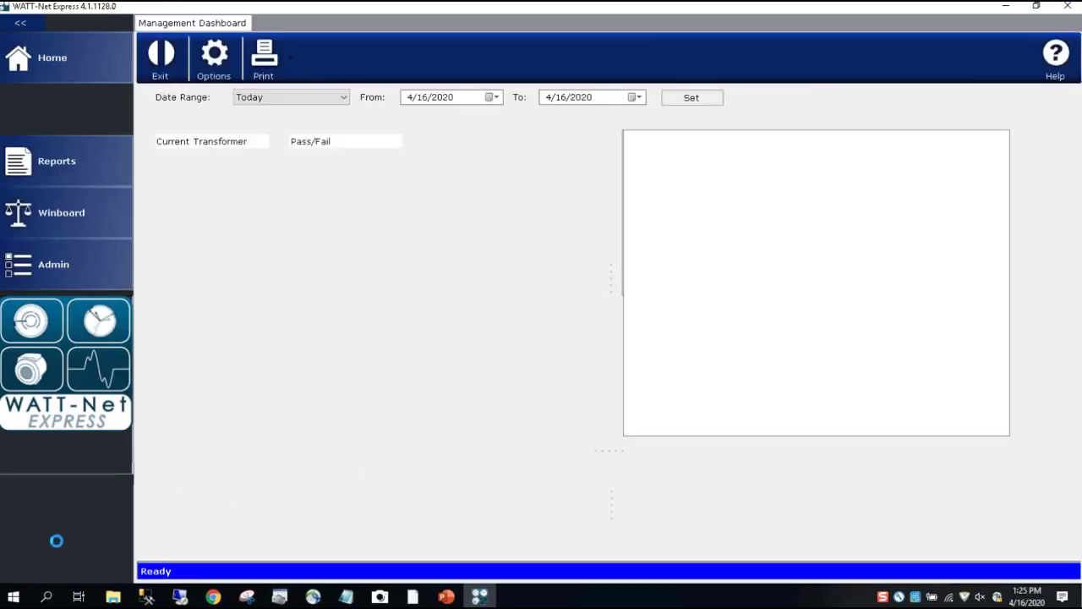
pyautogui.click(76, 506)
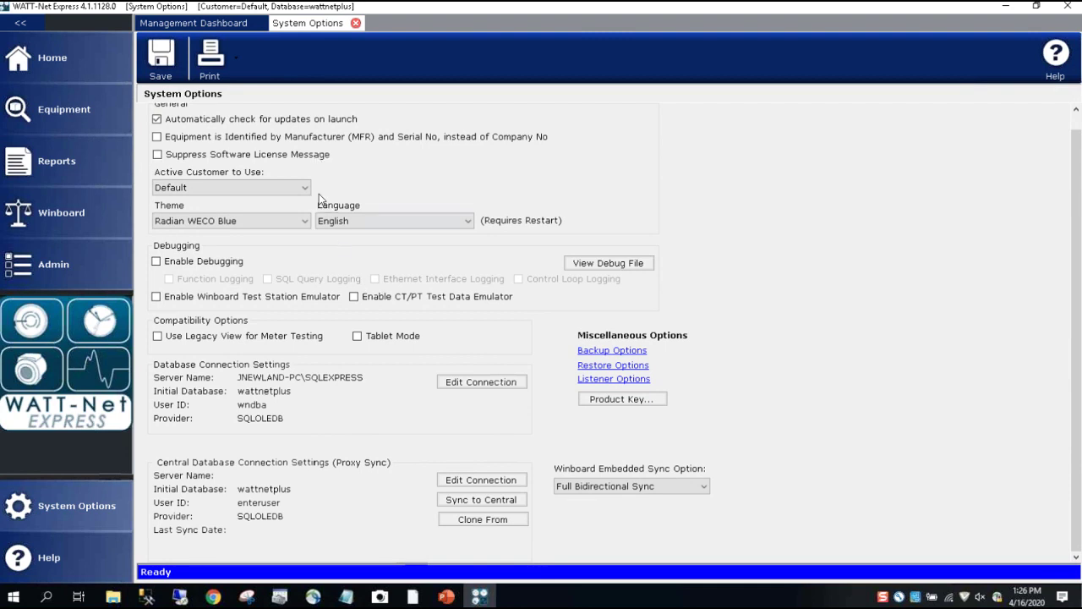
pyautogui.click(356, 22)
# Switch to PowerPoint and present the slide show through to the Questions slide
pyautogui.hotkey('alt', 'Tab')
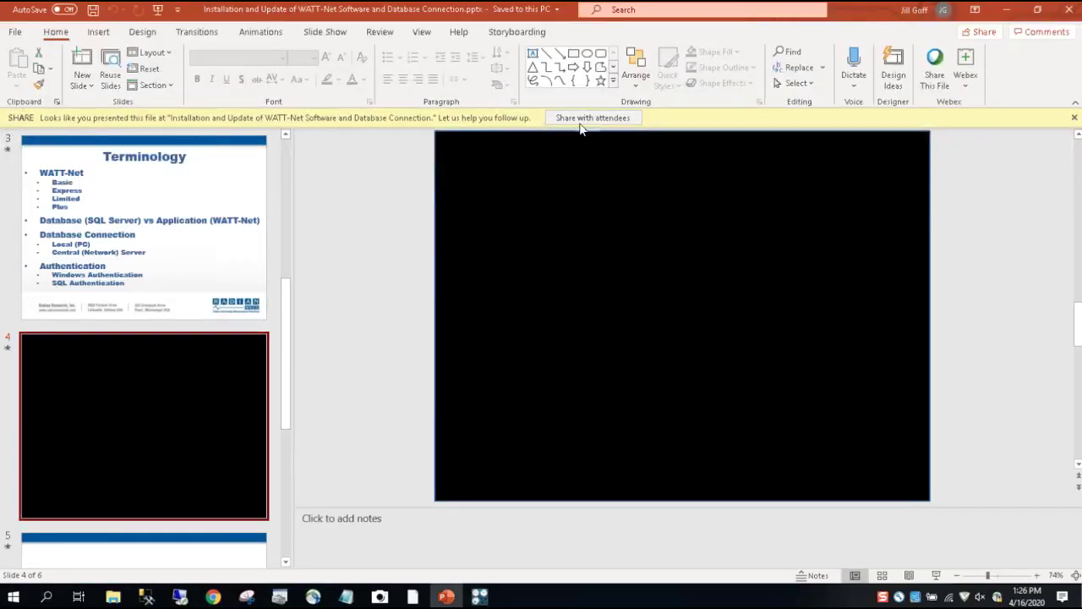
pyautogui.click(937, 576)
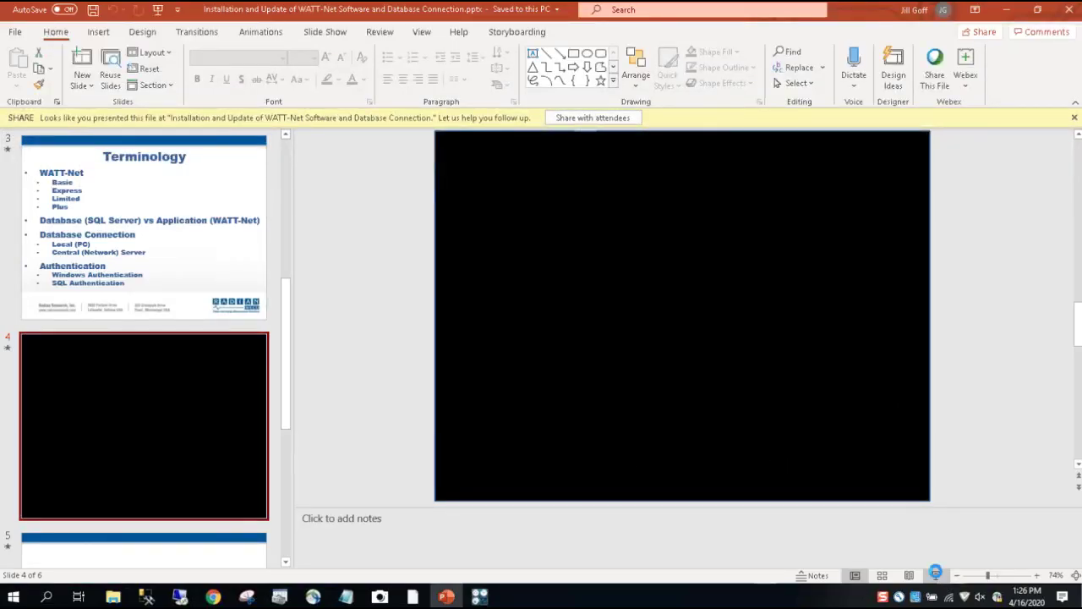
pyautogui.click(541, 364)
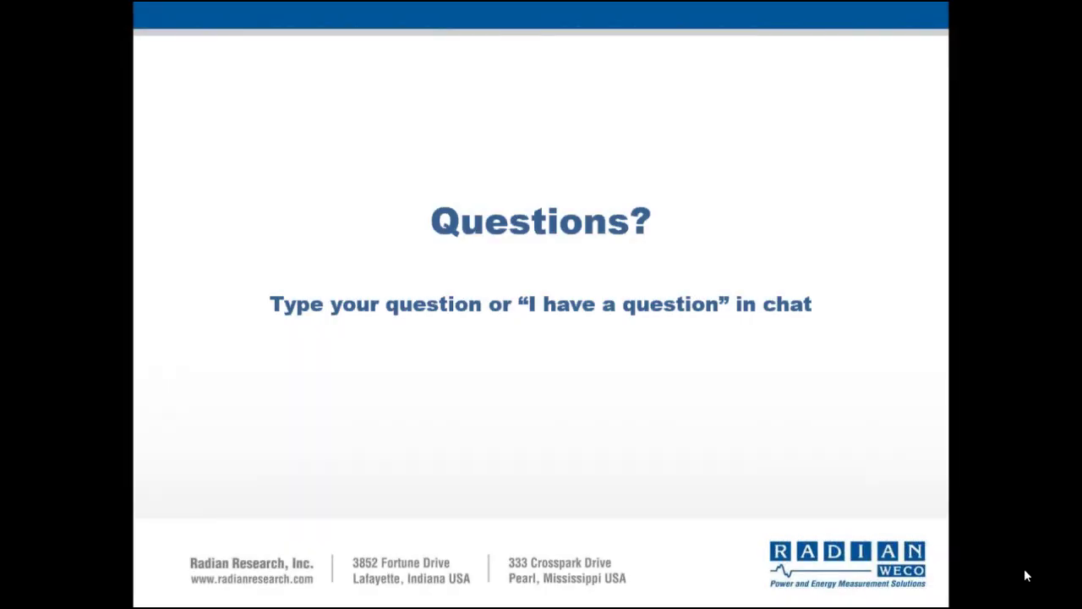